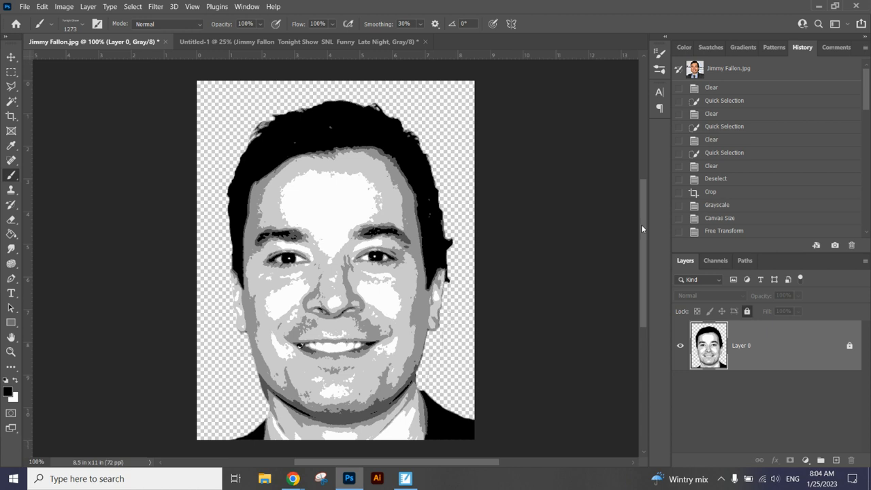
# Step: In the Untitled-1 text document, enclose the word SNL in a rectangular marquee selection
pyautogui.click(293, 42)
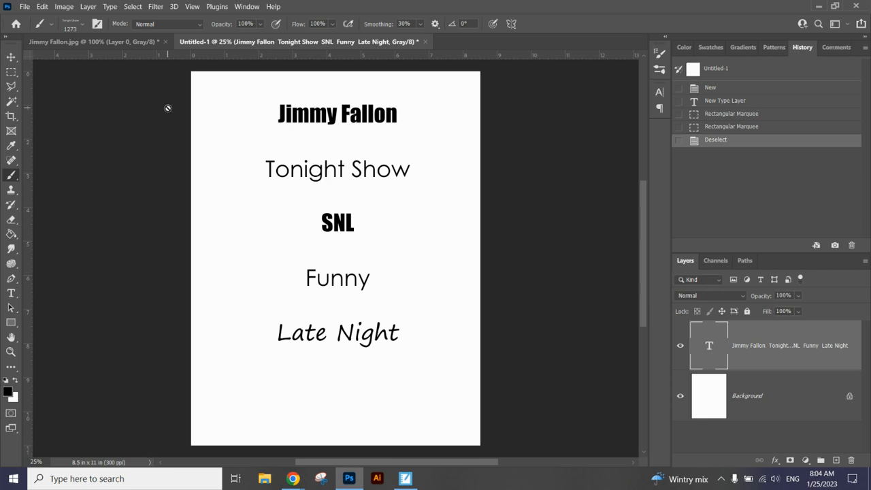
pyautogui.click(11, 72)
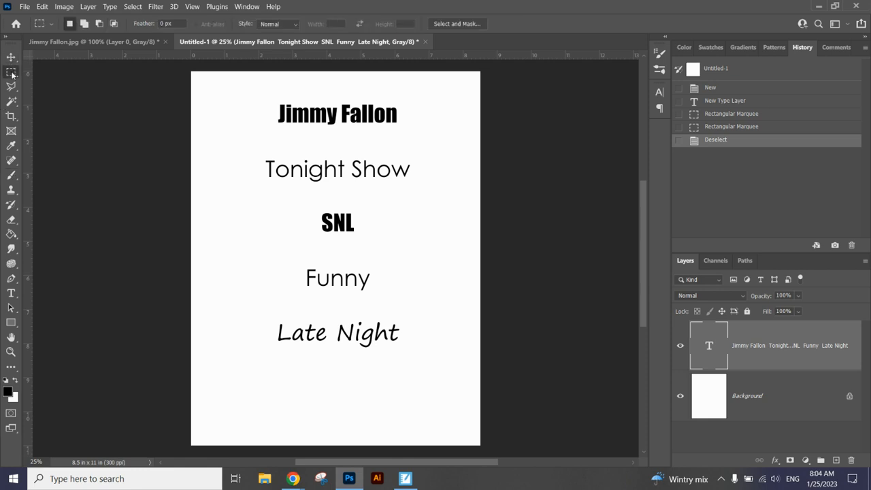
pyautogui.rightClick(11, 73)
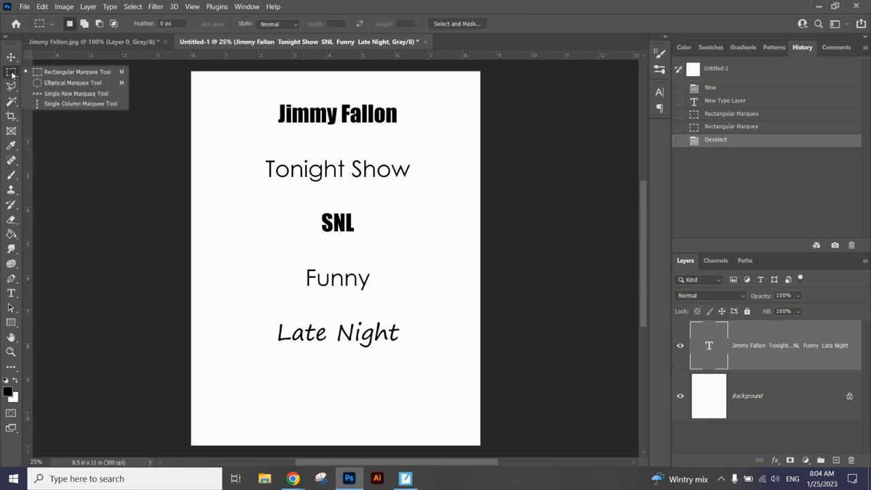
pyautogui.click(76, 72)
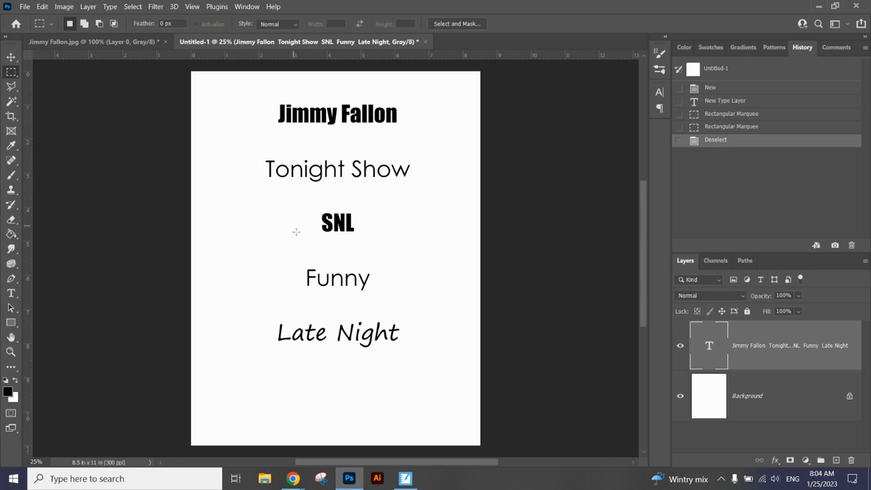
pyautogui.moveTo(314, 207); pyautogui.dragTo(365, 240)
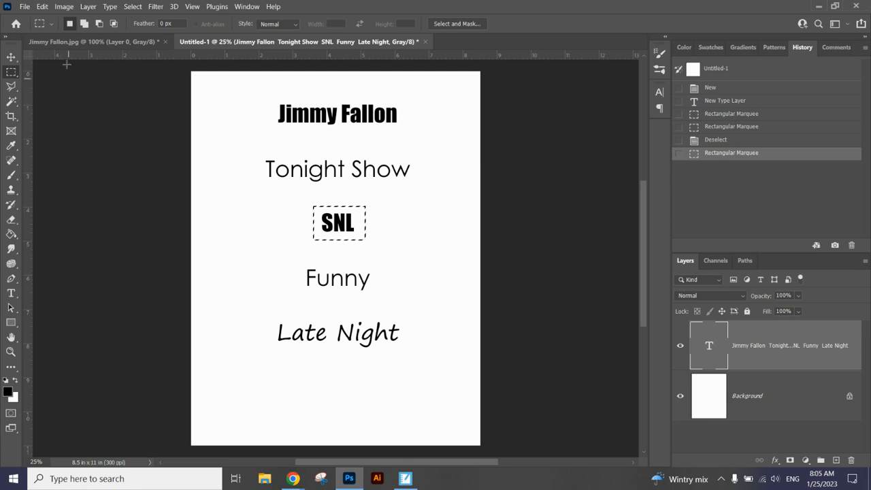
# Step: Define the selected word as a brush preset named SNL
pyautogui.click(41, 6)
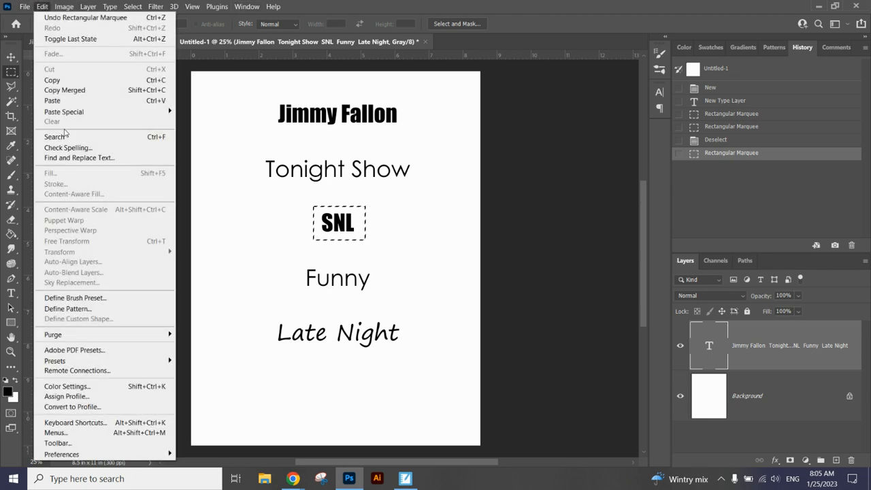
pyautogui.click(75, 300)
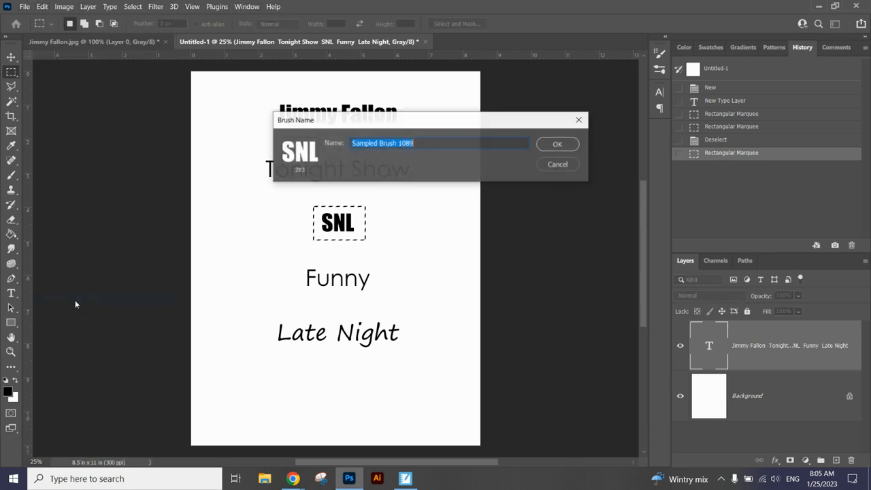
pyautogui.write('SNL')
pyautogui.click(566, 143)
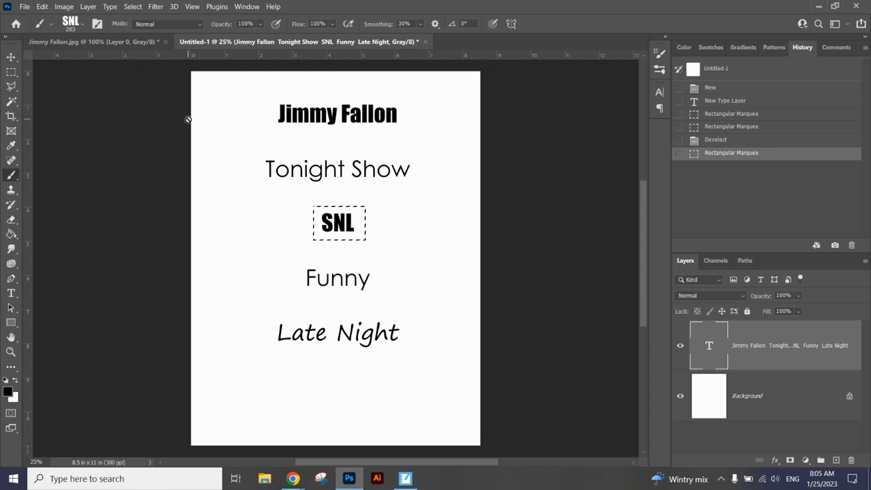
# Step: Return to the Jimmy Fallon.jpg document and make sure Layer 0 is fully locked
pyautogui.click(132, 43)
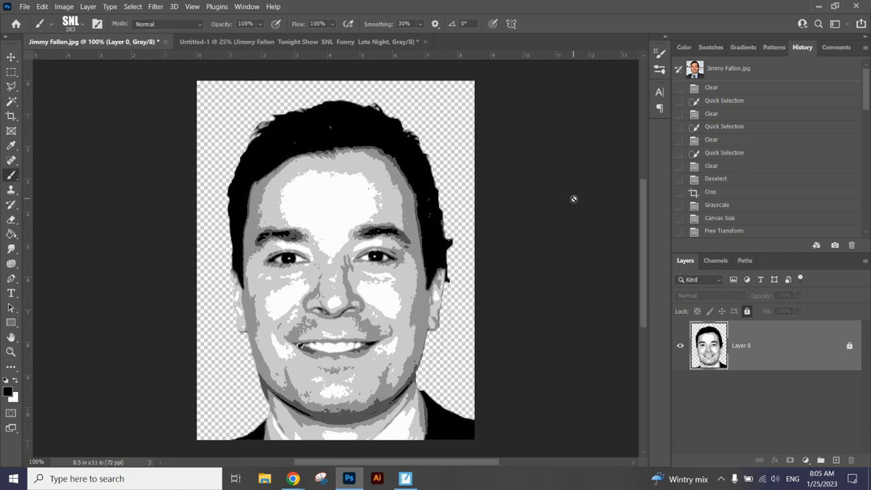
pyautogui.click(747, 311)
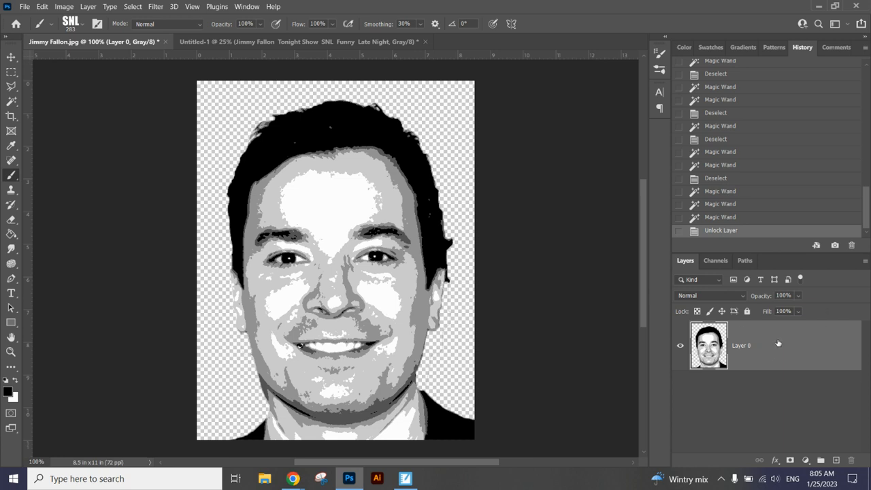
pyautogui.click(748, 312)
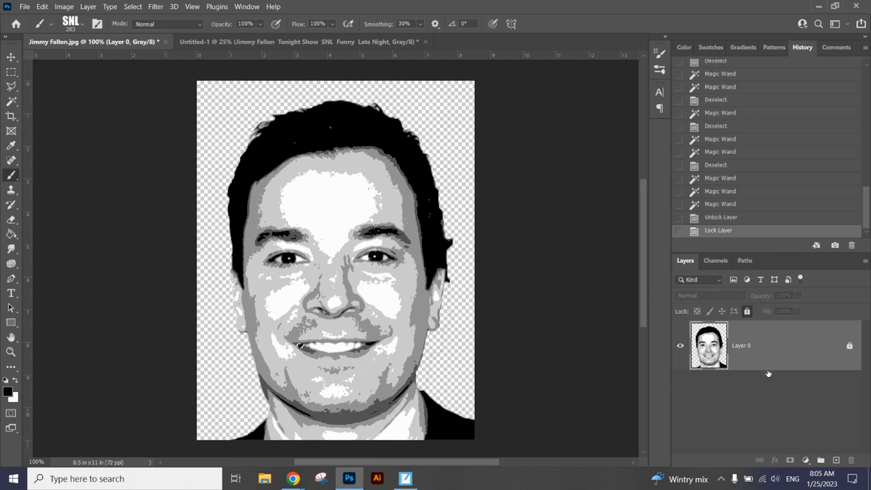
# Step: Add a new layer above Layer 0 and name it Black
pyautogui.click(836, 461)
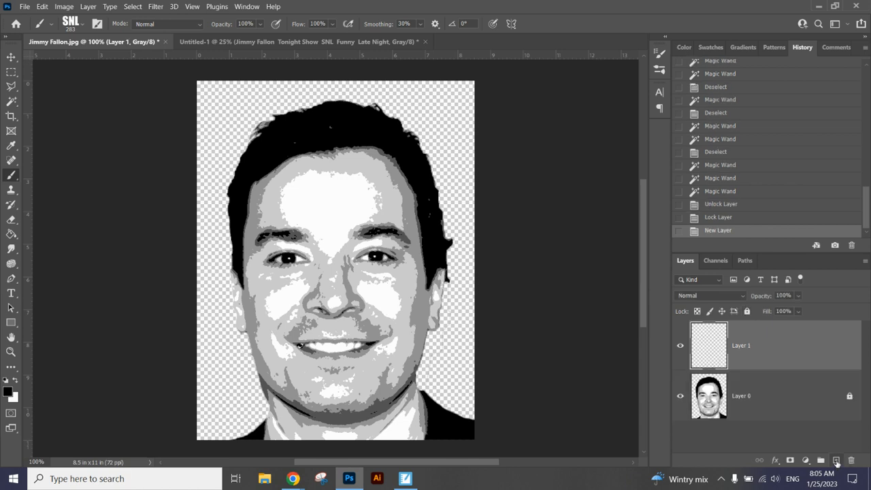
pyautogui.doubleClick(740, 351)
pyautogui.write('N')
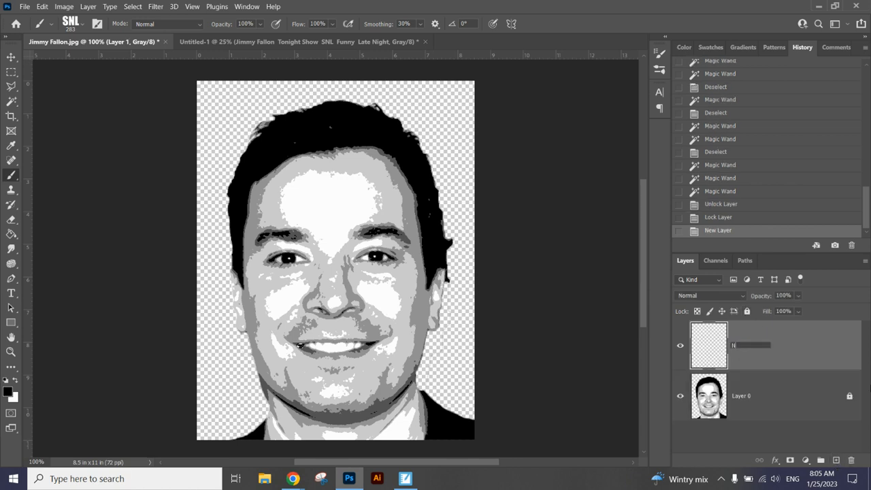
pyautogui.press('BackSpace')
pyautogui.write('Black')
pyautogui.press('Return')
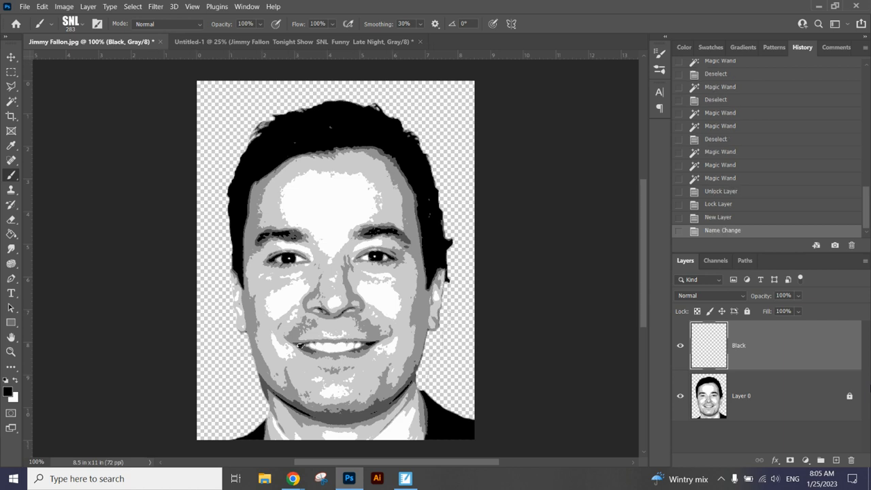
# Step: Select the black hair area on Layer 0 with the Magic Wand at tolerance 5
pyautogui.click(743, 399)
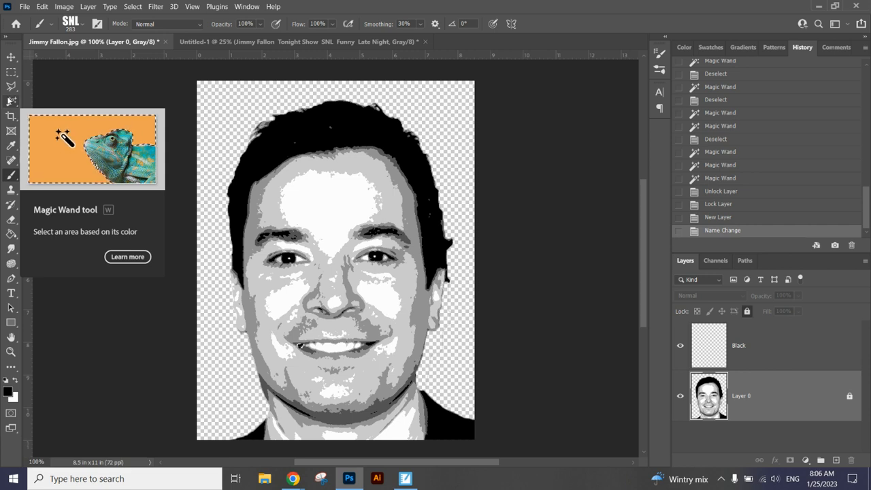
pyautogui.click(10, 101)
pyautogui.click(333, 137)
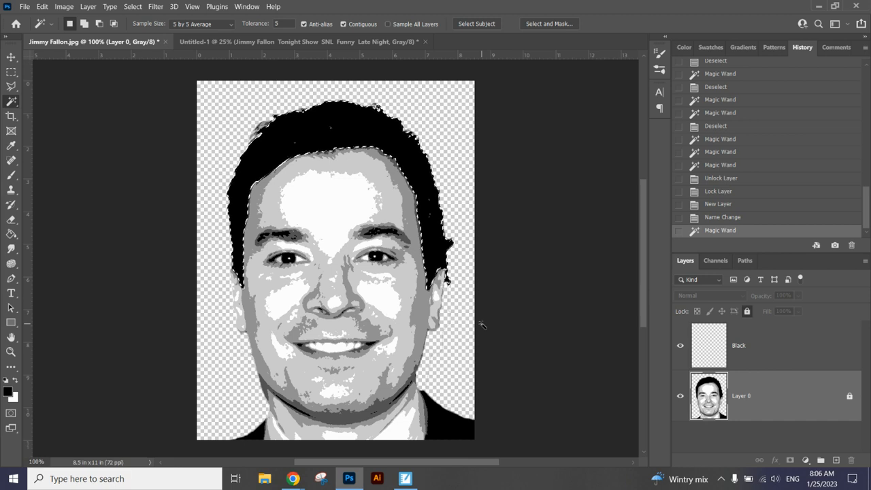
pyautogui.click(281, 21)
pyautogui.press('BackSpace')
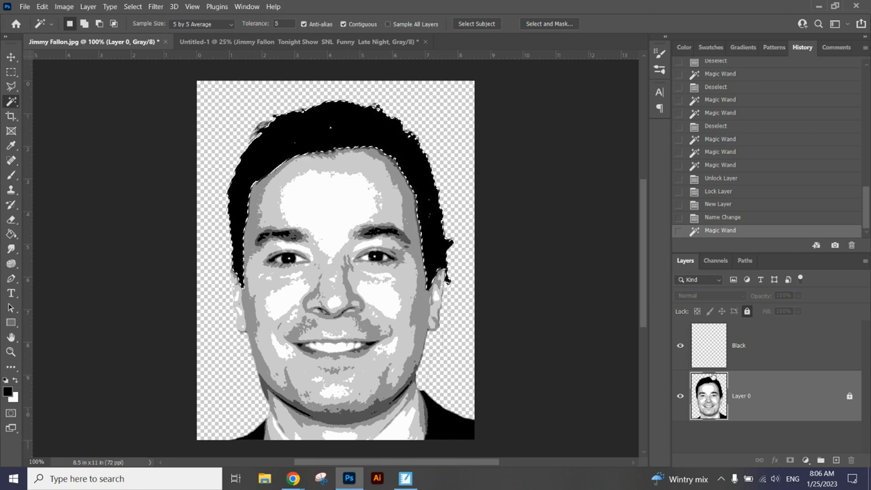
# Step: Hide Layer 0 and make the Black layer active
pyautogui.click(680, 395)
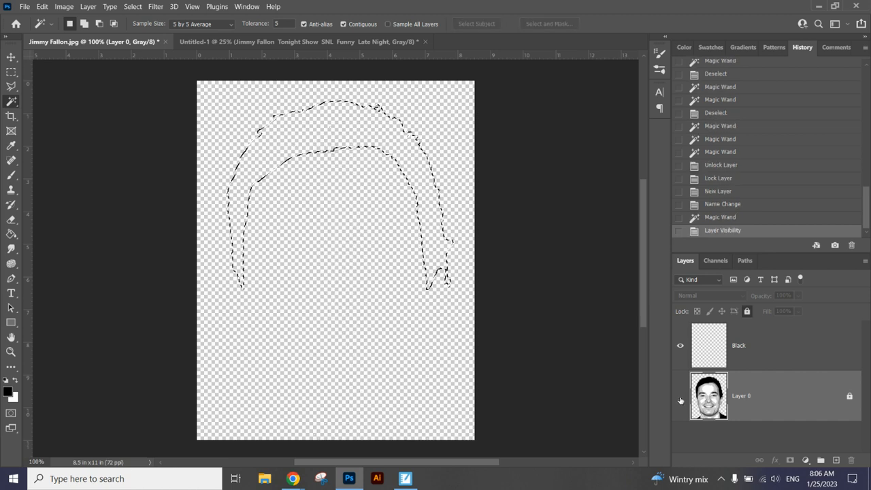
pyautogui.click(764, 351)
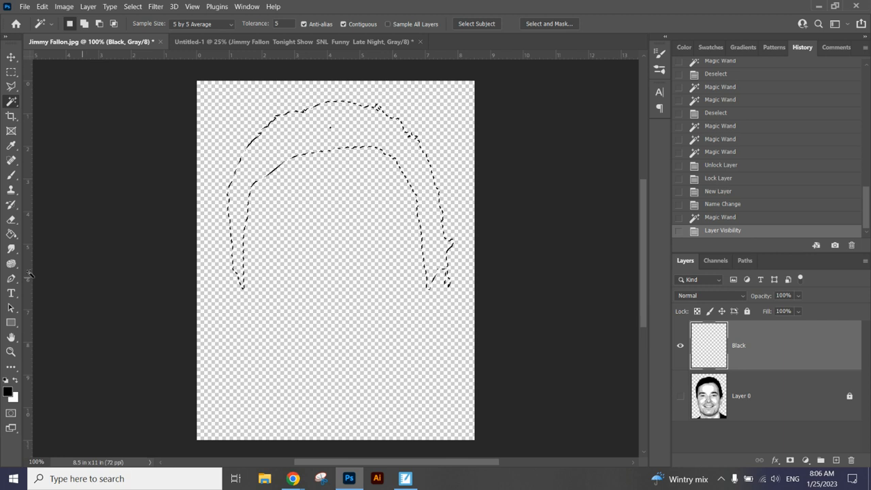
# Step: Choose the Jimmy Fallon brush preset for the Brush tool and confirm black (000000) as its foreground color
pyautogui.click(11, 178)
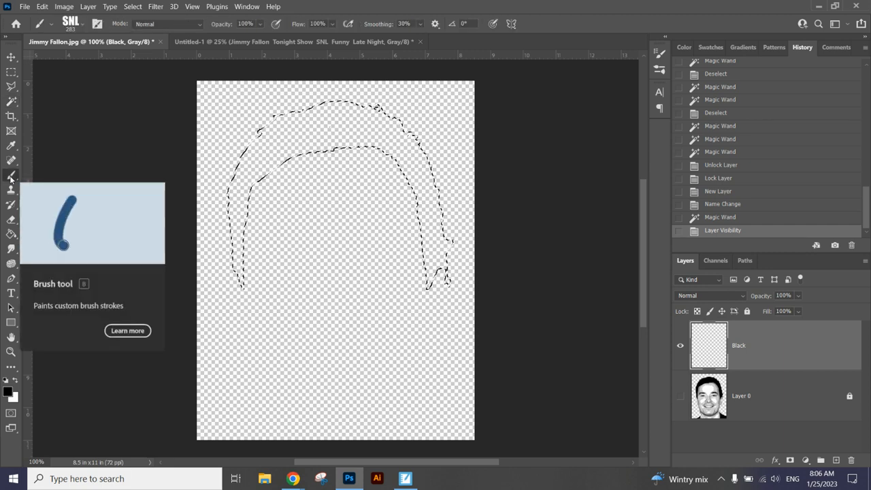
pyautogui.click(75, 25)
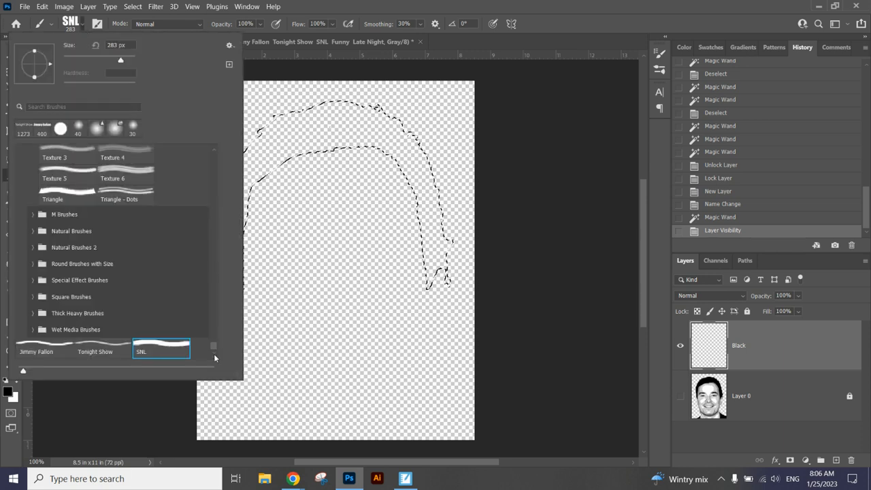
pyautogui.click(49, 353)
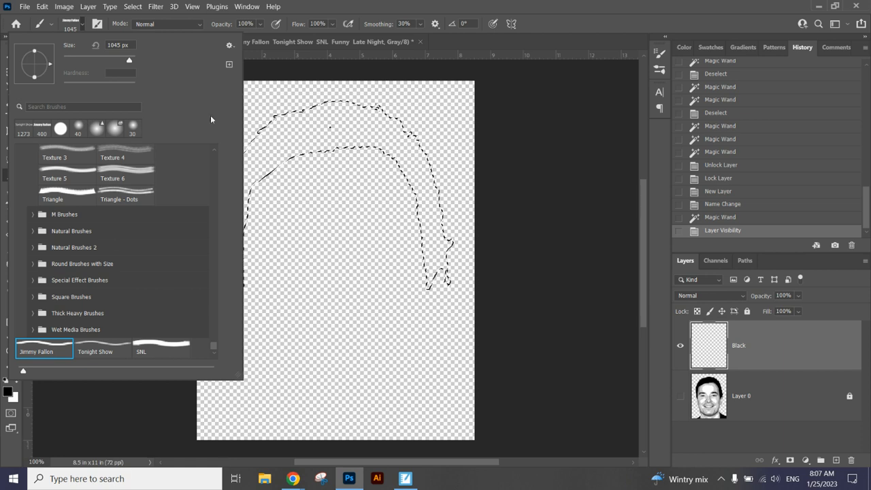
pyautogui.click(381, 34)
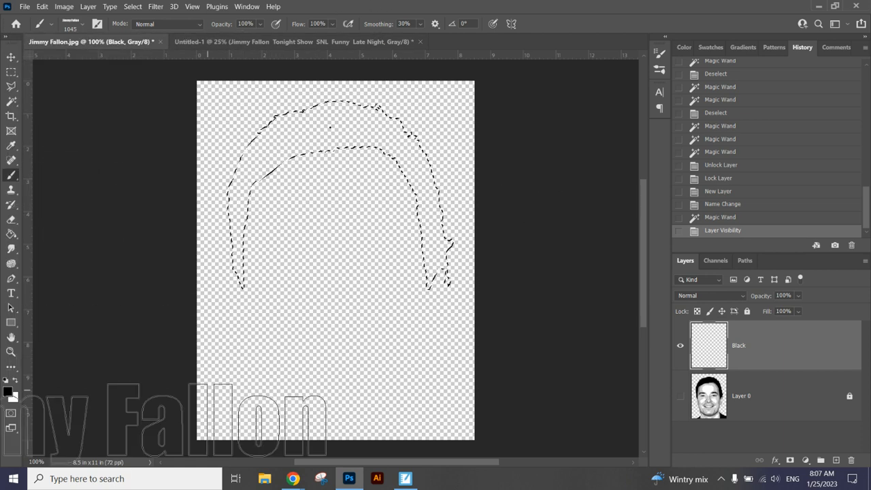
pyautogui.click(9, 392)
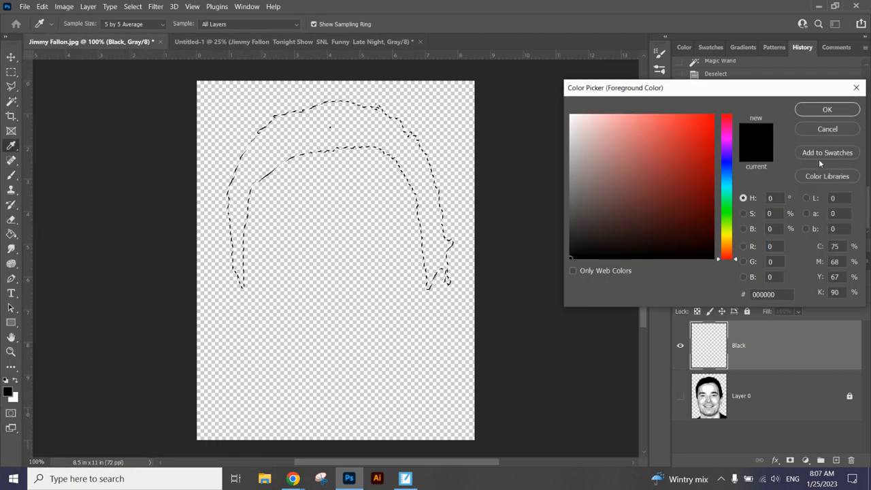
pyautogui.click(826, 112)
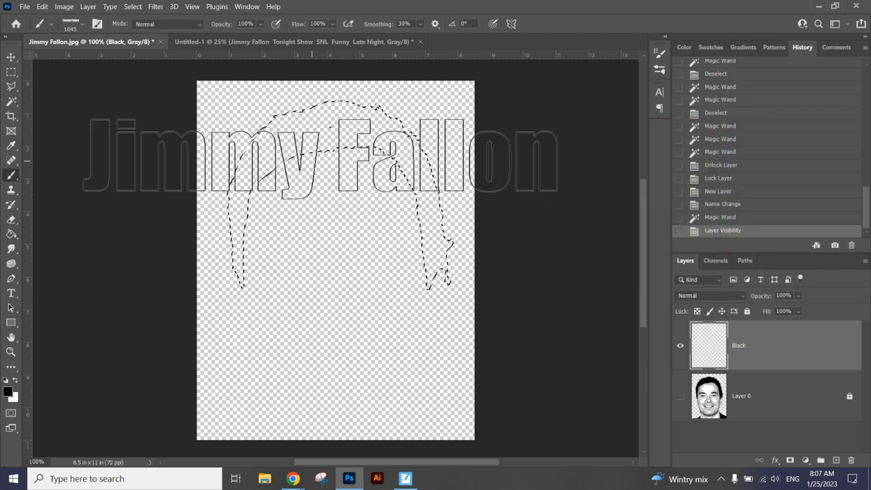
# Step: Reduce the Jimmy Fallon brush to 125 px so it fits the hair selection
pyautogui.press('[')
pyautogui.press('[')
pyautogui.press('[')
pyautogui.press('[')
pyautogui.press('[')
pyautogui.press('[')
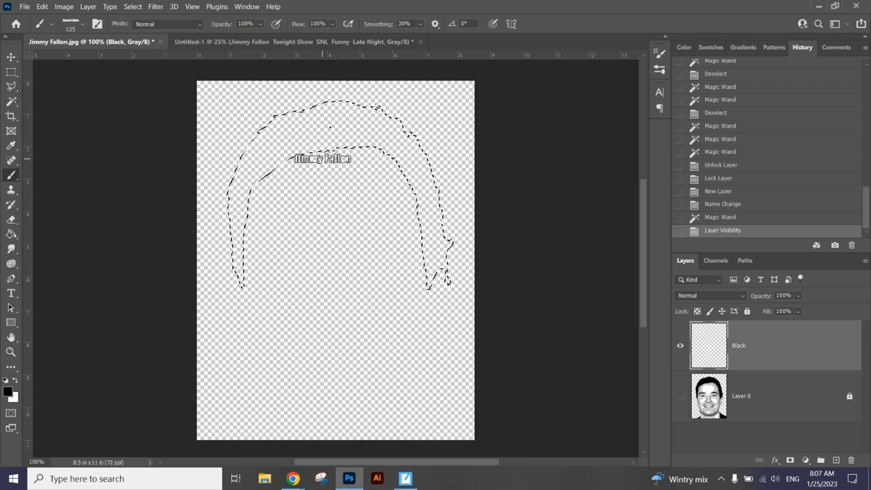
pyautogui.hotkey('ctrl', '=')
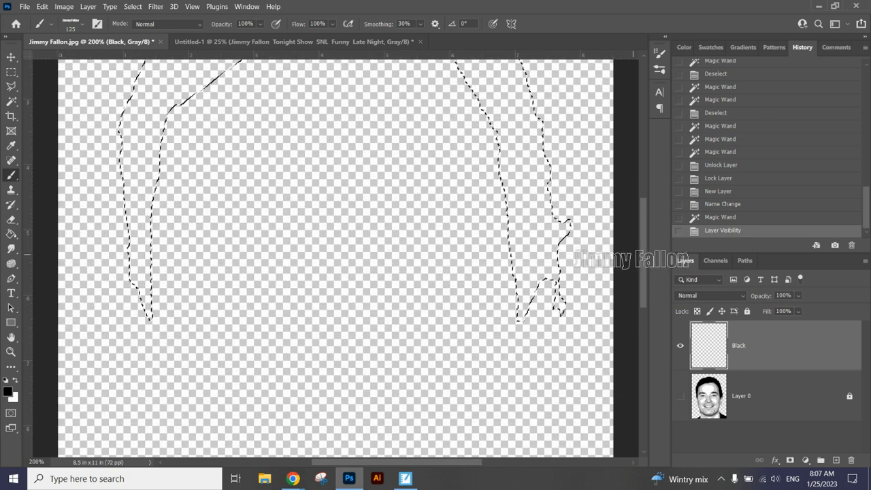
pyautogui.moveTo(641, 273); pyautogui.dragTo(648, 218)
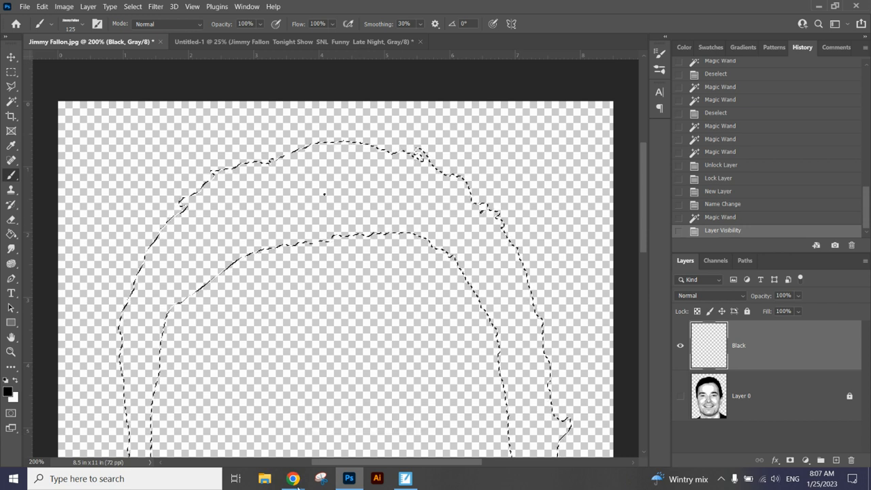
# Step: Switch to Chrome, open the Typography Portraits project outline, examine its sample portraits at 150% zoom, and return to Photoshop
pyautogui.click(228, 425)
pyautogui.click(411, 9)
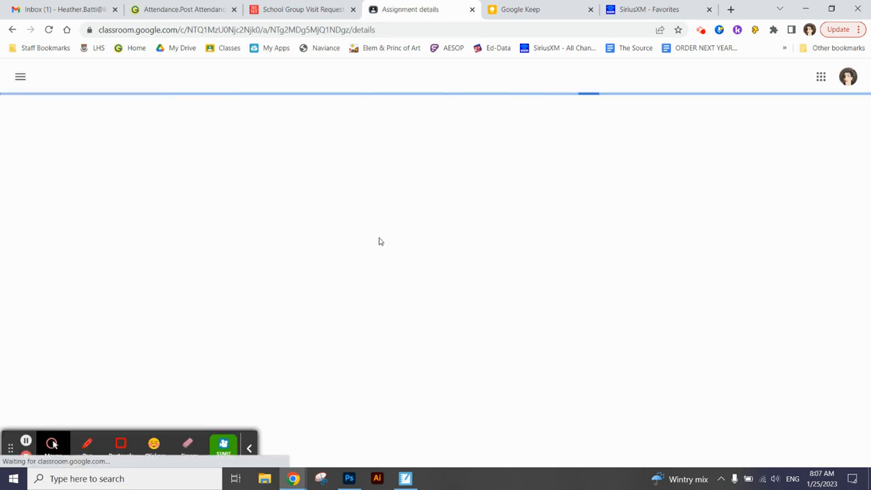
pyautogui.click(330, 325)
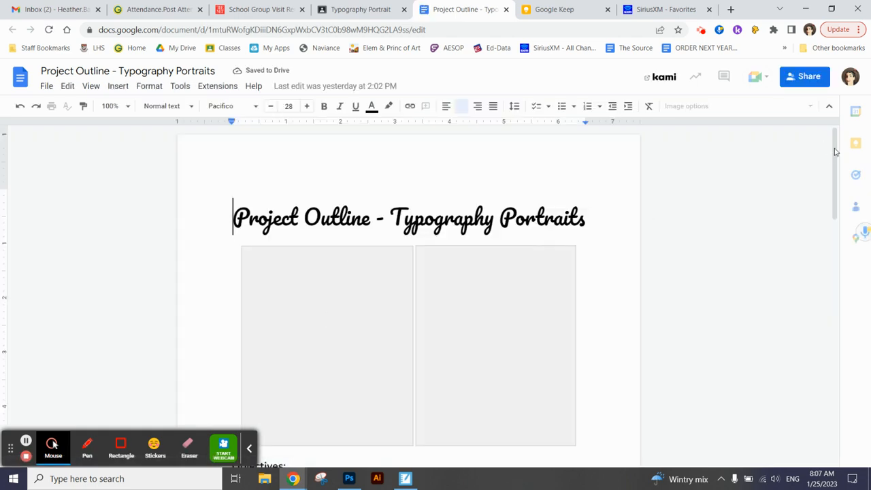
pyautogui.moveTo(837, 153); pyautogui.dragTo(837, 164)
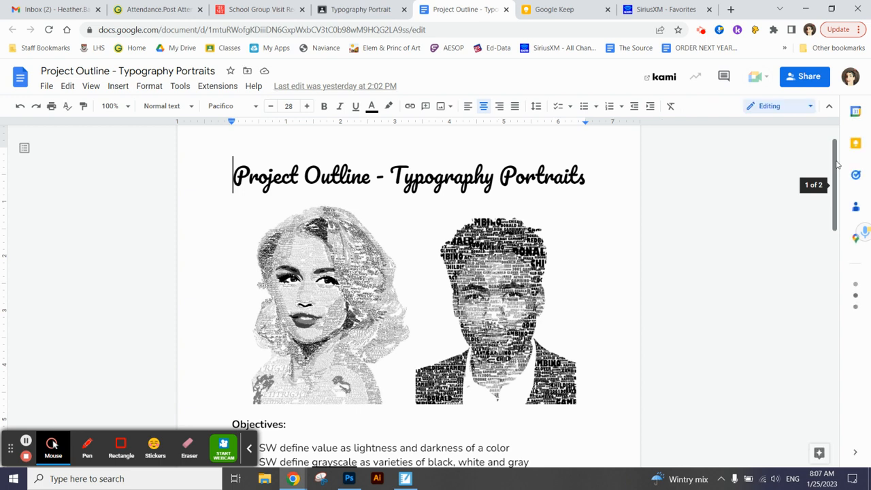
pyautogui.click(114, 106)
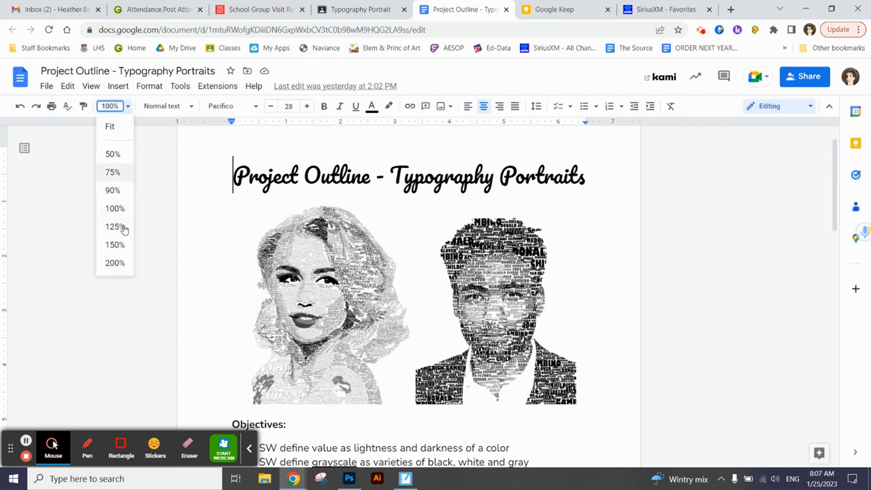
pyautogui.click(123, 242)
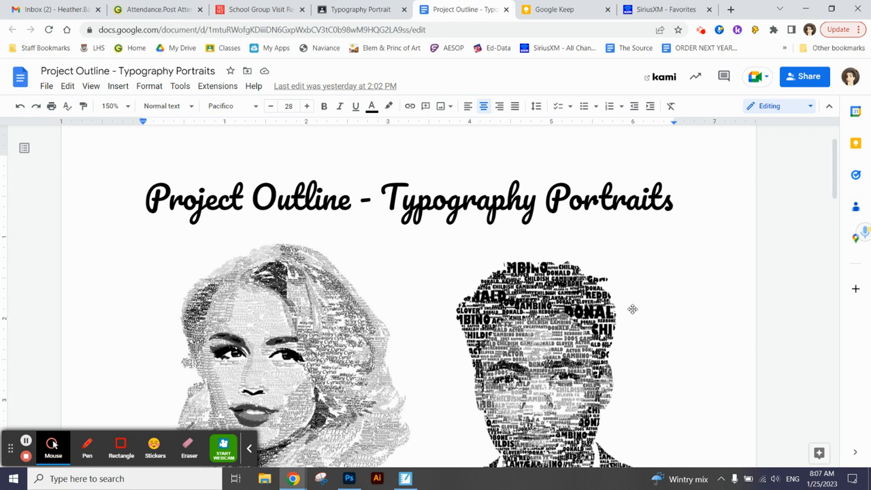
pyautogui.moveTo(836, 170); pyautogui.dragTo(836, 209)
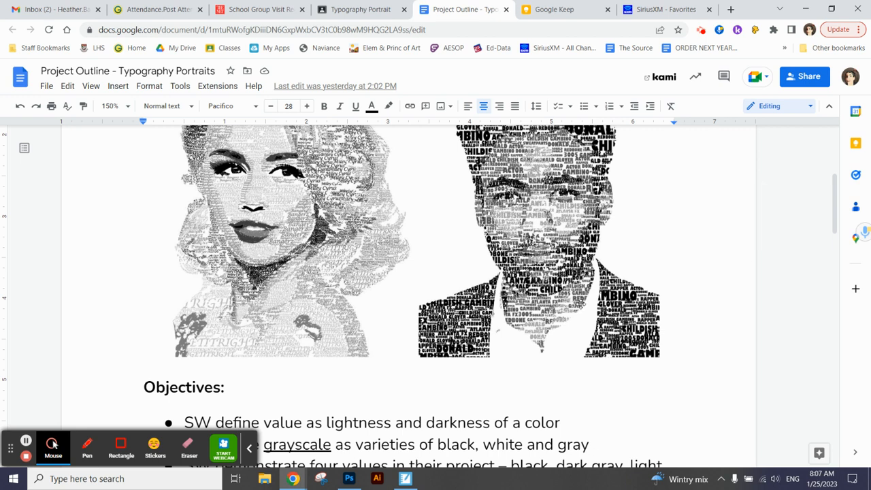
pyautogui.click(349, 478)
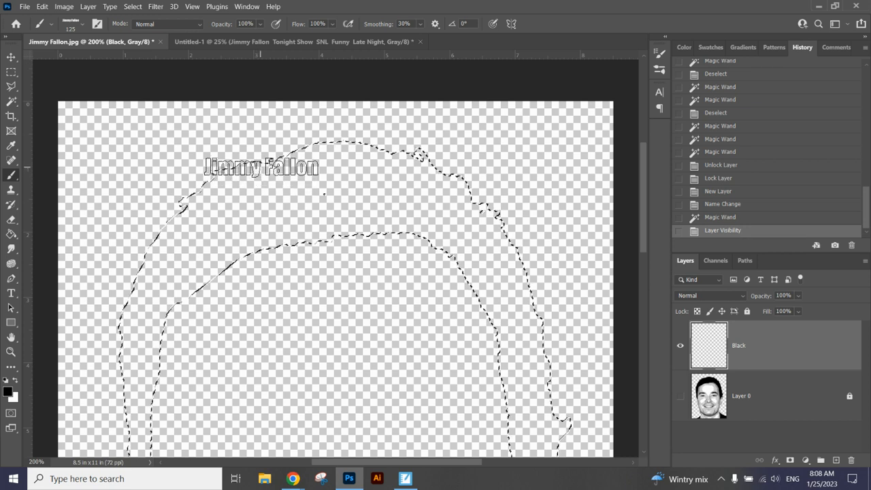
# Step: Stamp Jimmy Fallon text at 125 px on the upper hair, 150 px below it, and 80 px on the left sideburn
pyautogui.click(262, 167)
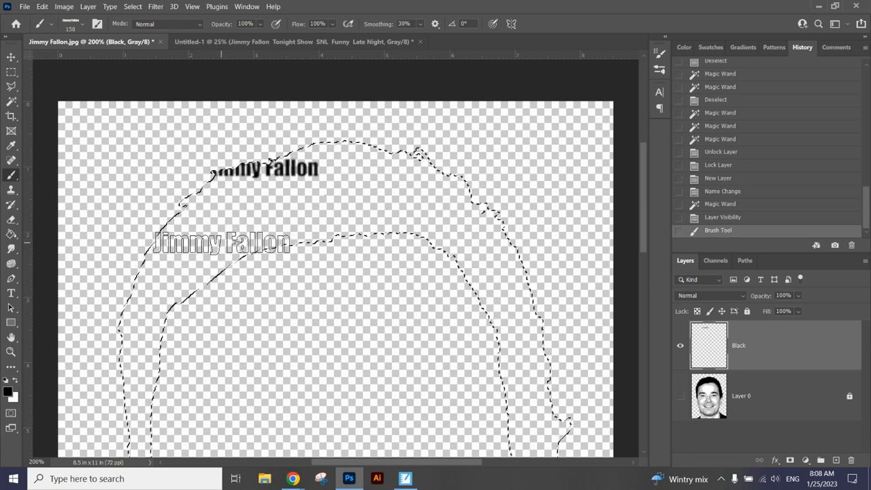
pyautogui.click(223, 239)
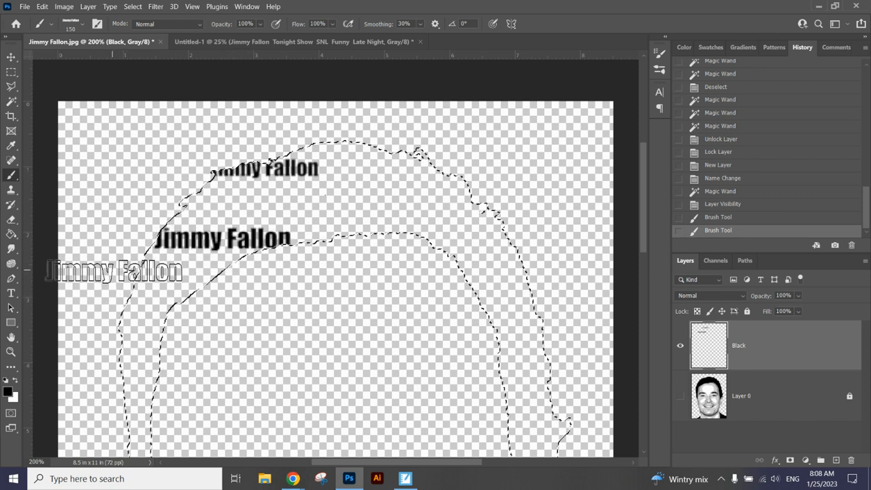
pyautogui.press('[')
pyautogui.press('[')
pyautogui.press('[')
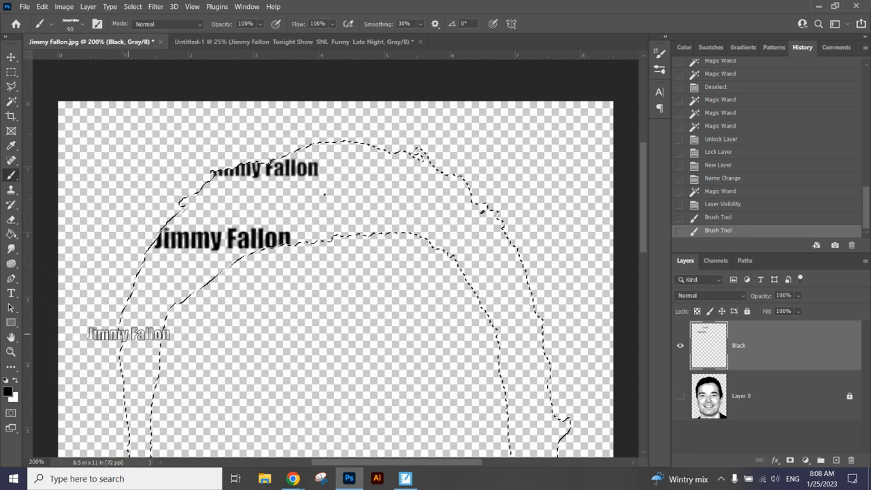
pyautogui.click(121, 344)
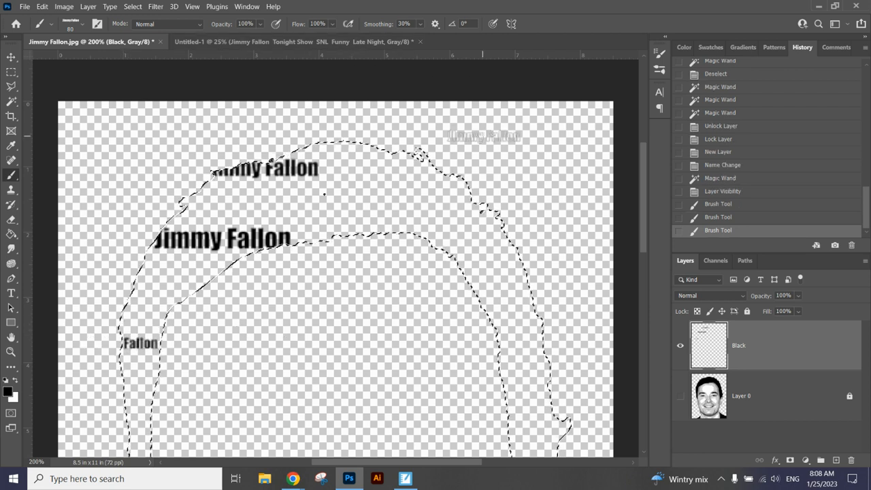
# Step: Choose the Tonight Show brush preset and reduce its size to 100 px
pyautogui.click(82, 27)
pyautogui.click(102, 348)
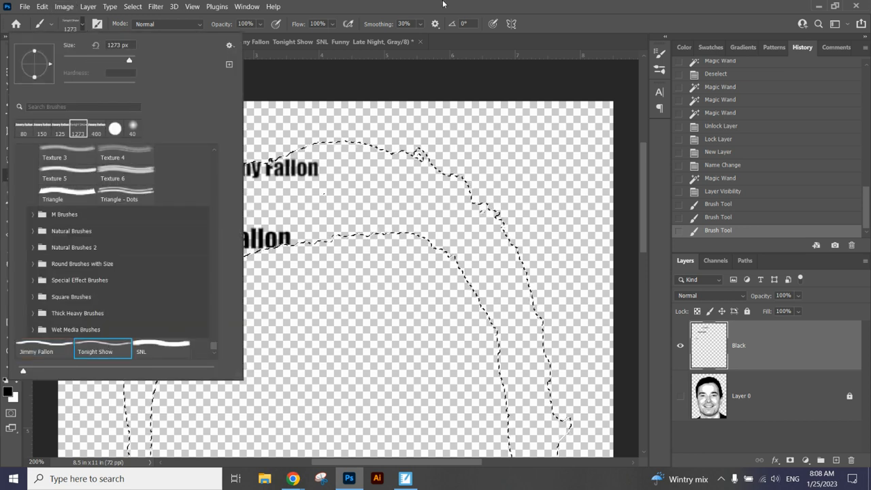
pyautogui.click(424, 55)
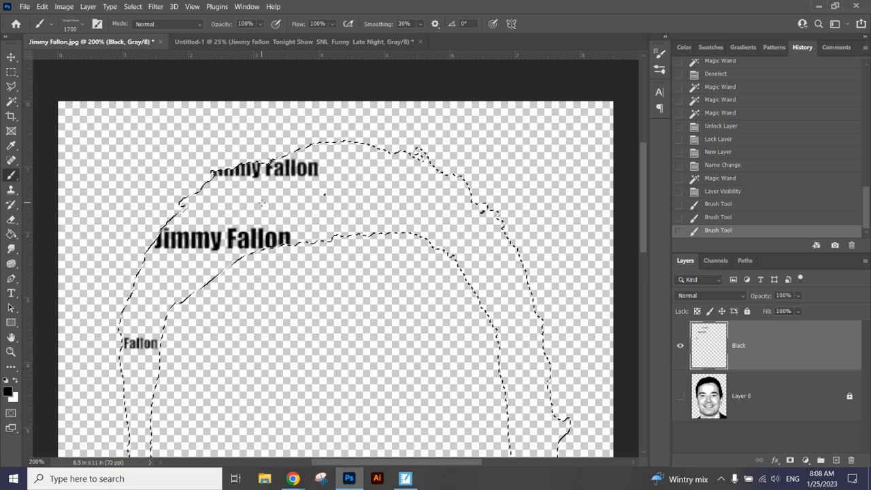
pyautogui.click(82, 27)
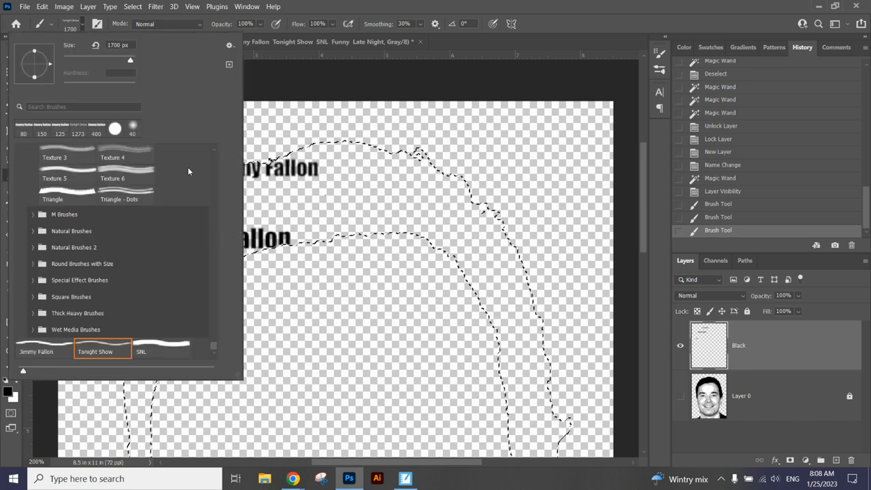
pyautogui.click(370, 14)
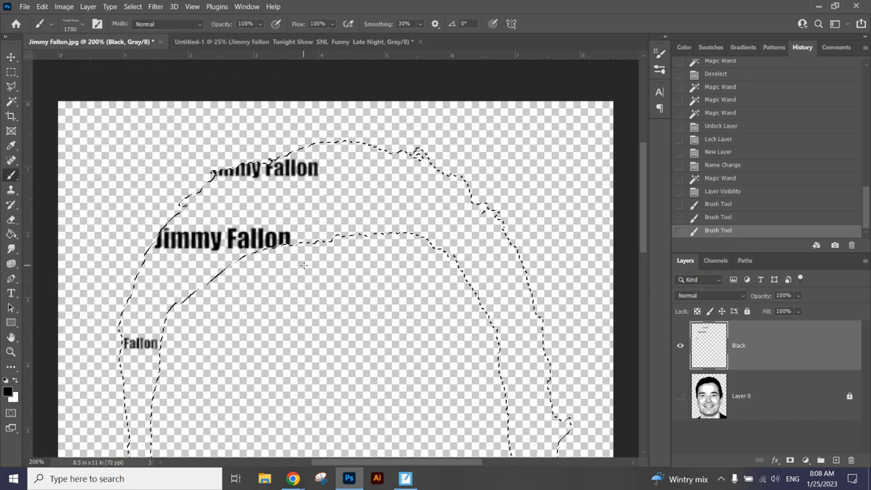
pyautogui.press('[')
pyautogui.press('[')
pyautogui.press('[')
pyautogui.press('[')
pyautogui.press('[')
pyautogui.press('[')
pyautogui.press('[')
pyautogui.press('[')
pyautogui.press('[')
pyautogui.press('[')
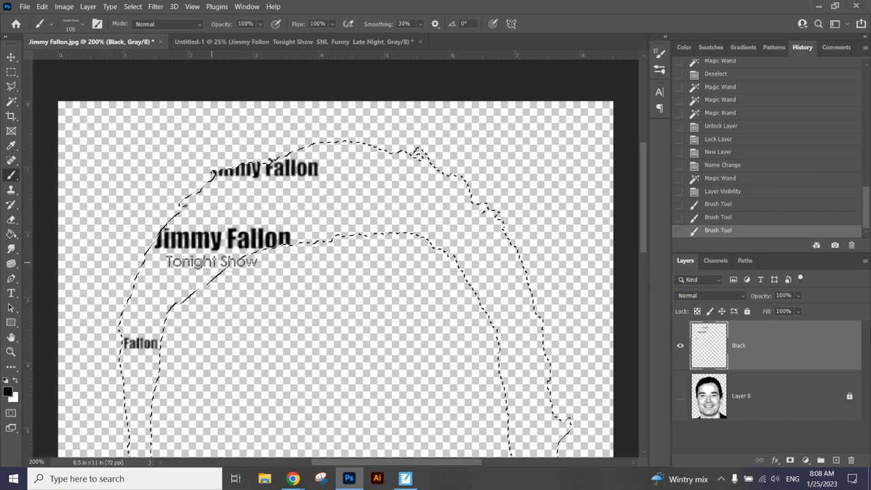
# Step: Stamp Tonight Show below the large Jimmy Fallon text, at the hair's crown, and repeatedly beneath the upper Jimmy Fallon text to darken it
pyautogui.click(221, 247)
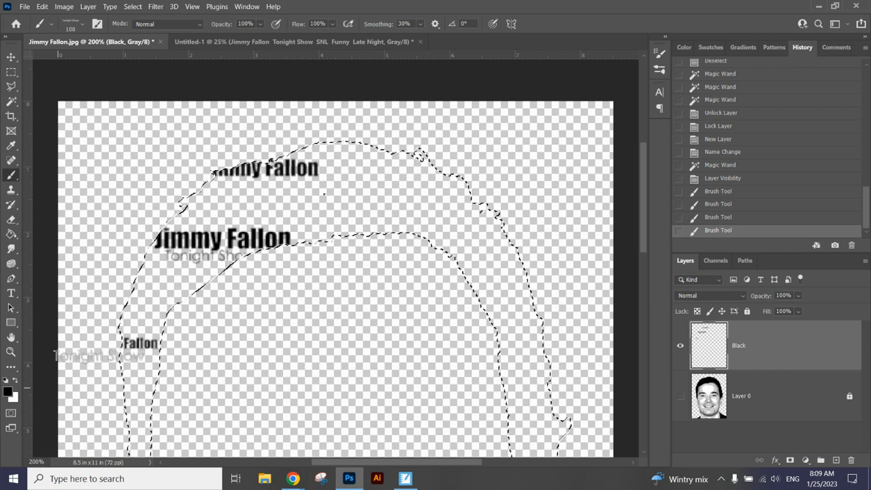
pyautogui.hotkey('ctrl', '-')
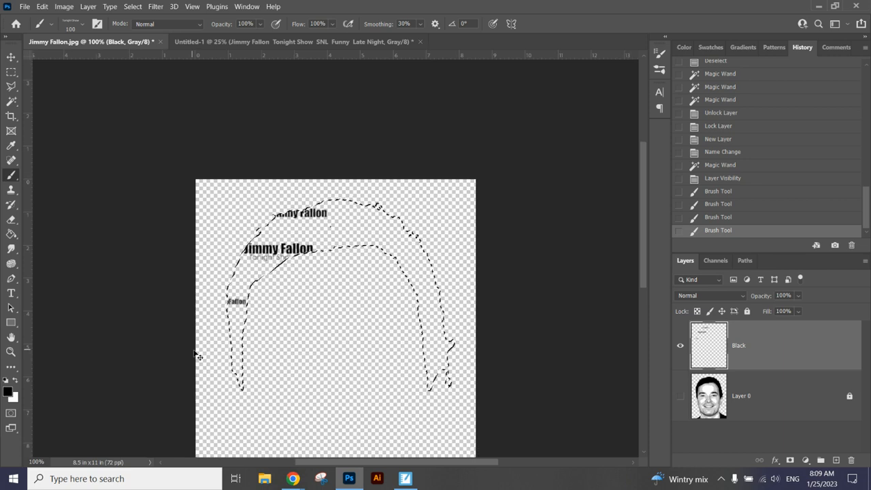
pyautogui.hotkey('ctrl', '+')
pyautogui.hotkey('ctrl', '+')
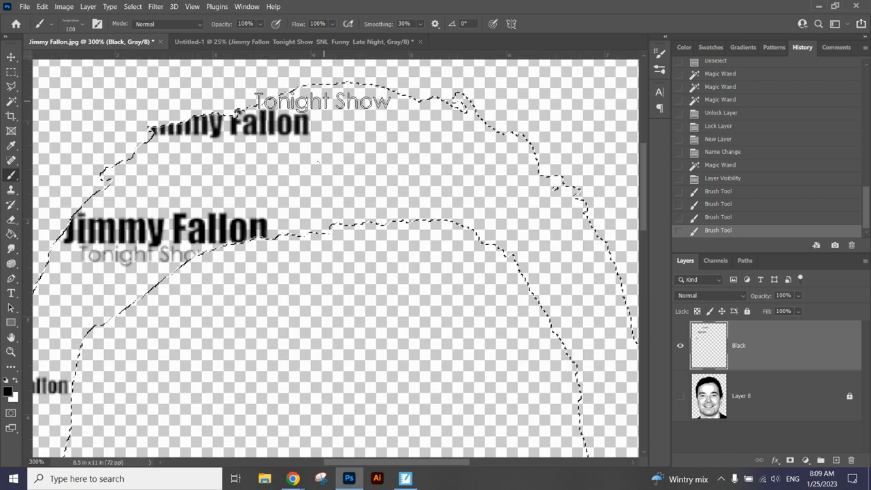
pyautogui.click(313, 101)
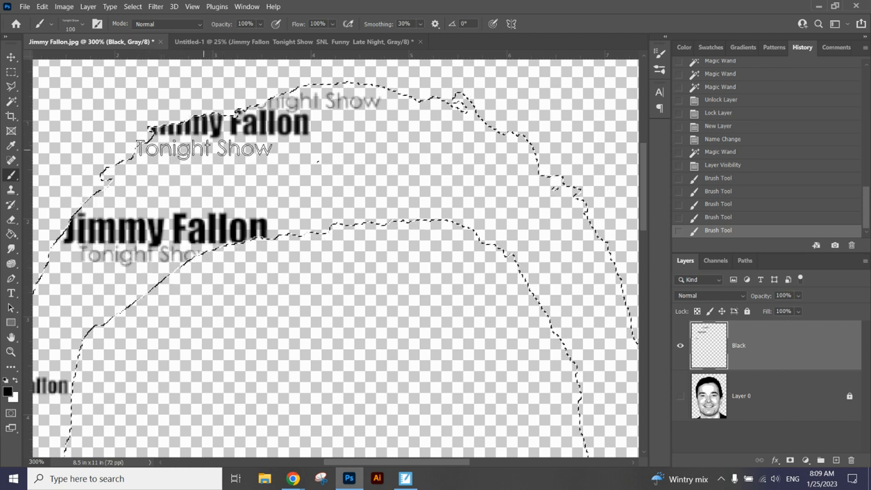
pyautogui.click(205, 144)
pyautogui.click(205, 143)
pyautogui.click(204, 144)
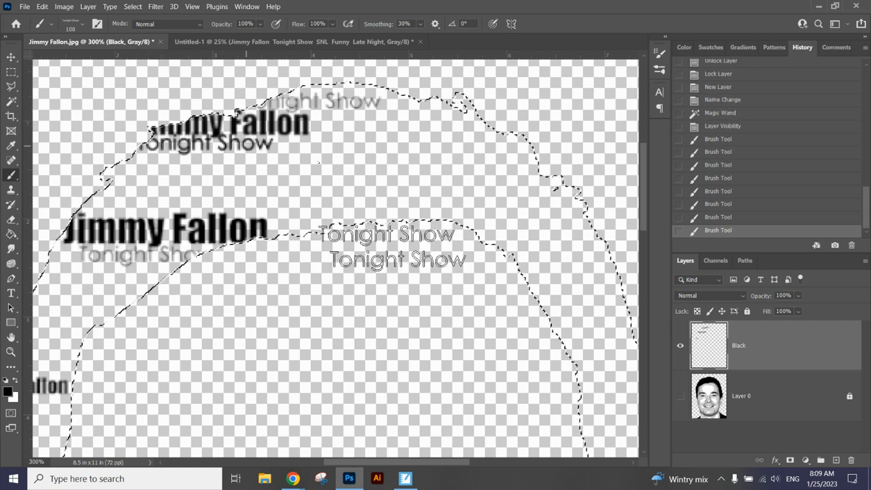
# Step: Stamp Tonight Show under the left sideburn's Fallon text and darken the faint Tonight Show below the large Jimmy Fallon text
pyautogui.scroll(-3, 648, 457)
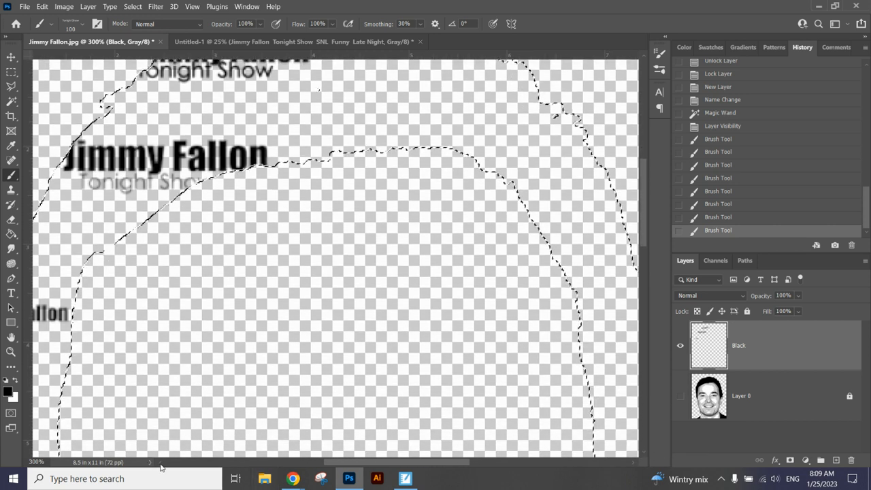
pyautogui.hscroll(-3, 175, 462)
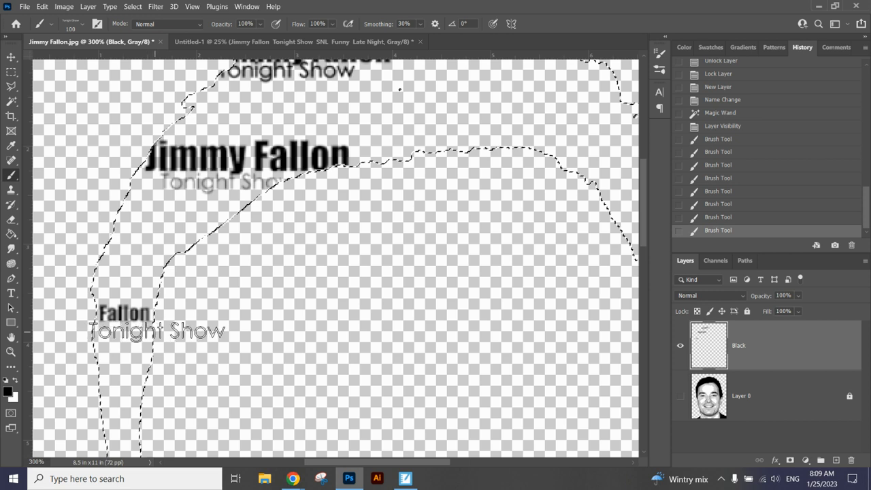
pyautogui.click(160, 331)
pyautogui.click(159, 331)
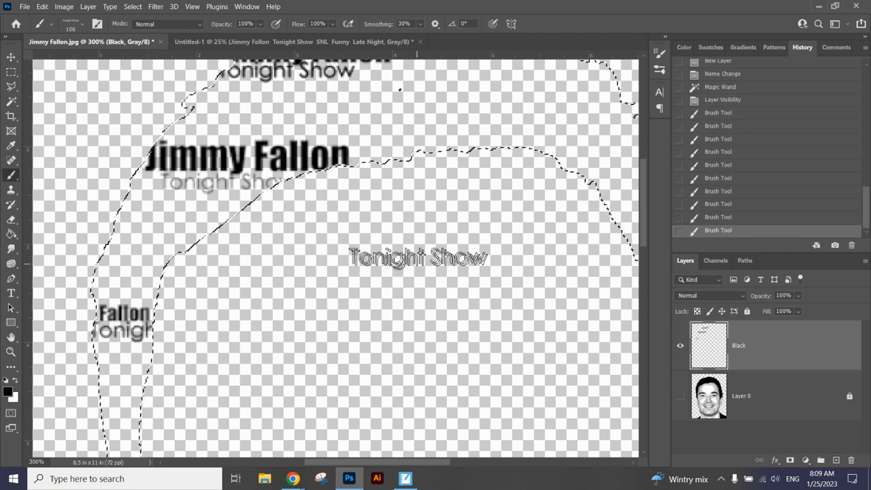
pyautogui.click(227, 180)
pyautogui.click(228, 181)
pyautogui.click(227, 180)
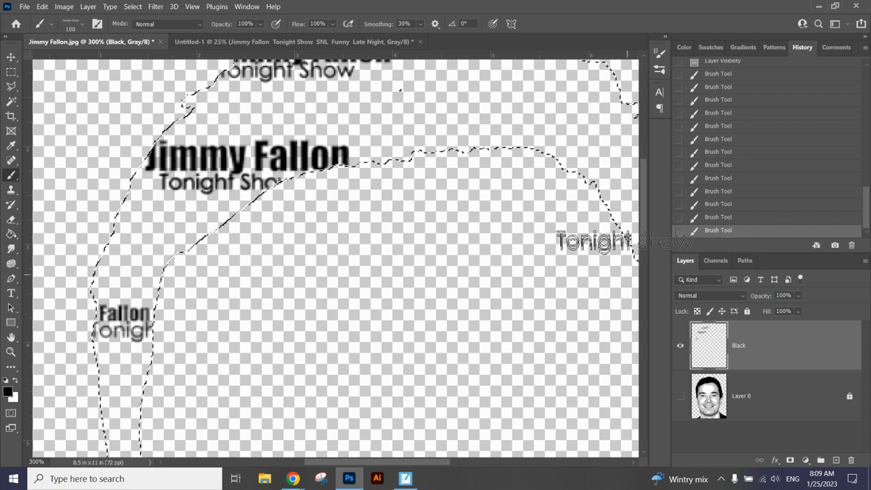
# Step: Choose the SNL brush preset and reduce its size to 60 px
pyautogui.scroll(3, 645, 228)
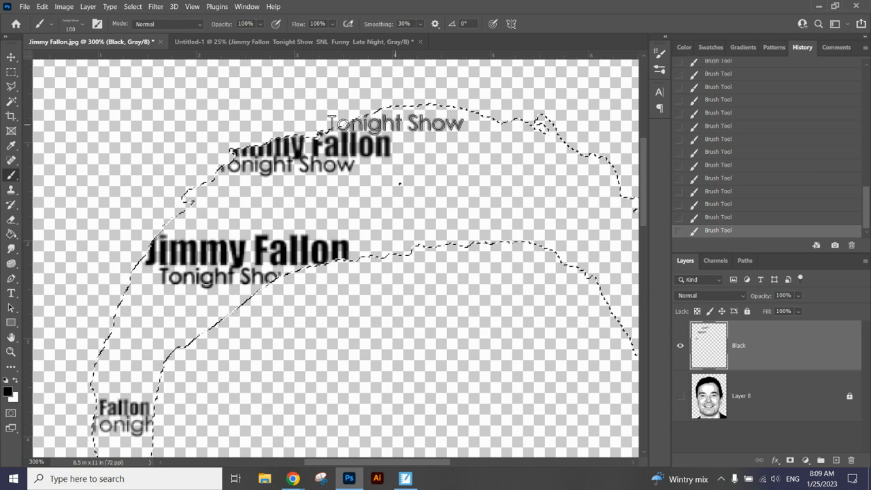
pyautogui.click(80, 25)
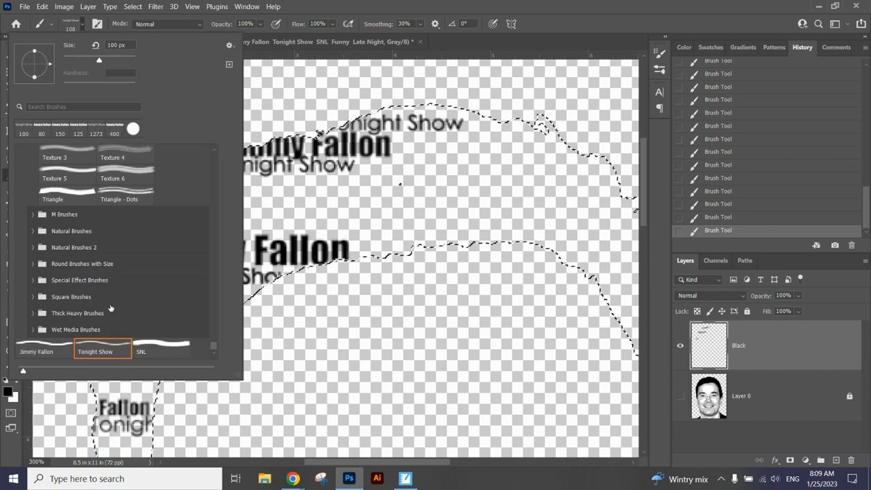
pyautogui.click(161, 348)
pyautogui.click(282, 323)
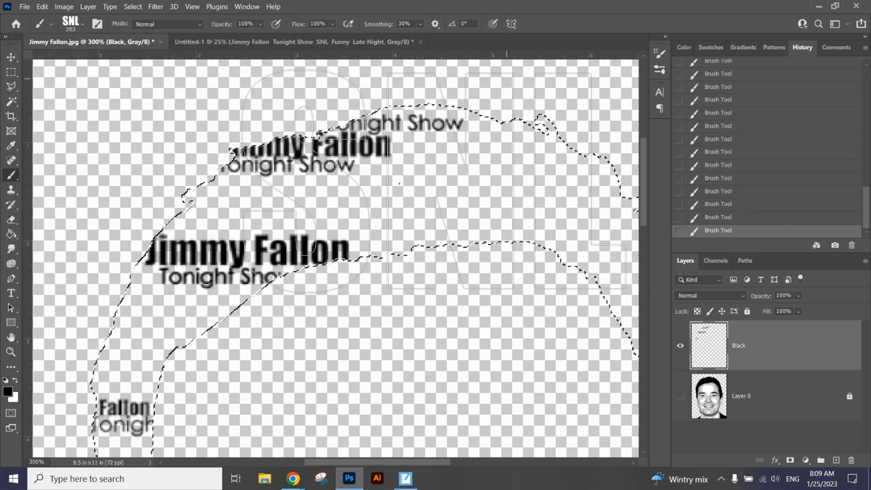
pyautogui.press('[')
pyautogui.press('[')
pyautogui.press('[')
pyautogui.press('[')
pyautogui.press('[')
pyautogui.press('[')
pyautogui.press('[')
pyautogui.press('[')
pyautogui.press('[')
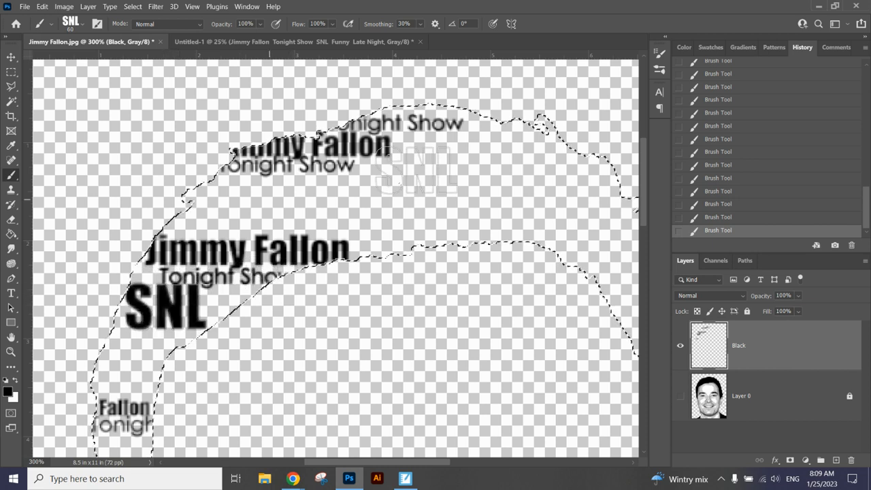
# Step: Stamp SNL at 60 px on the crown, then at 40 px on the left sideburn and beneath the upper Tonight Show text
pyautogui.click(395, 180)
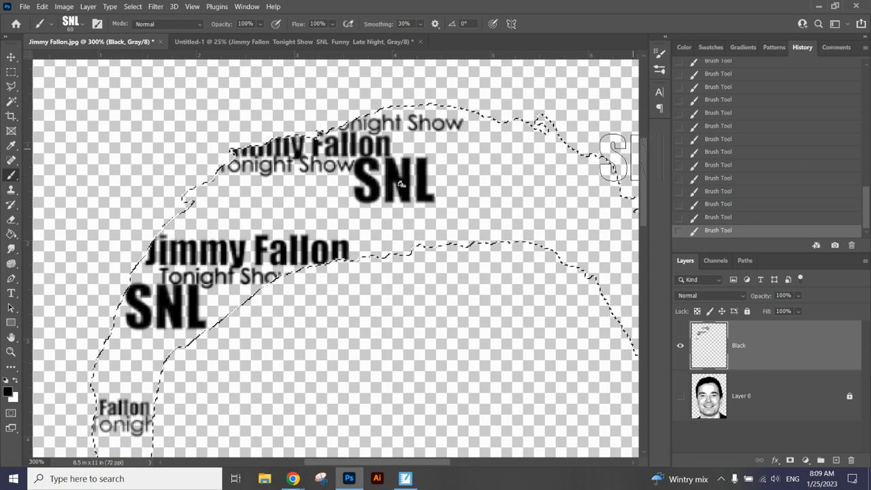
pyautogui.scroll(-5, 564, 240)
pyautogui.press('[')
pyautogui.press('[')
pyautogui.press('[')
pyautogui.click(124, 223)
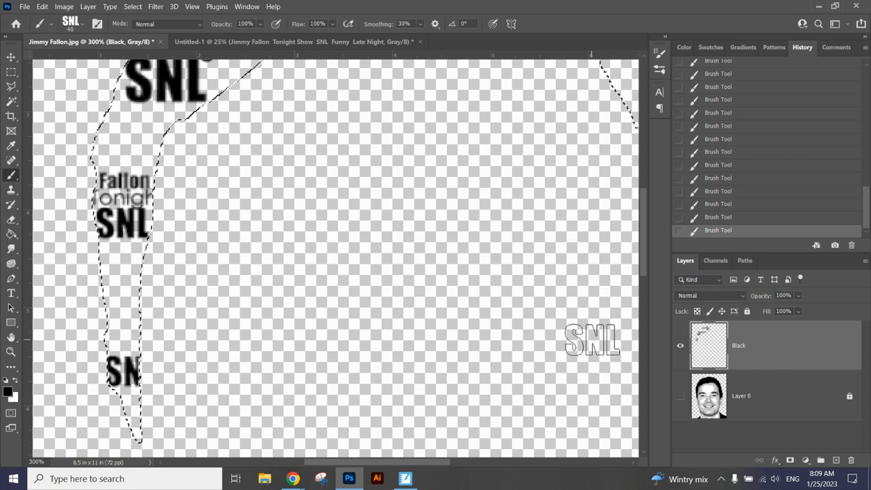
pyautogui.scroll(3, 649, 212)
pyautogui.scroll(2, 652, 205)
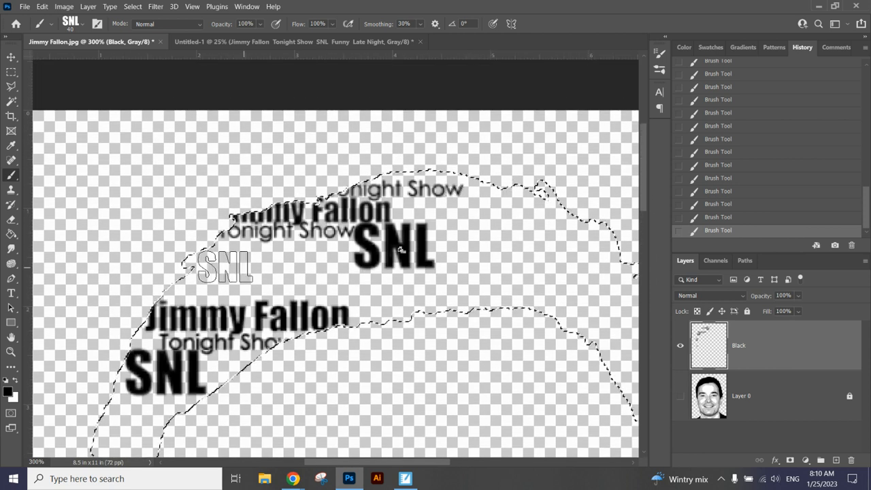
pyautogui.click(236, 255)
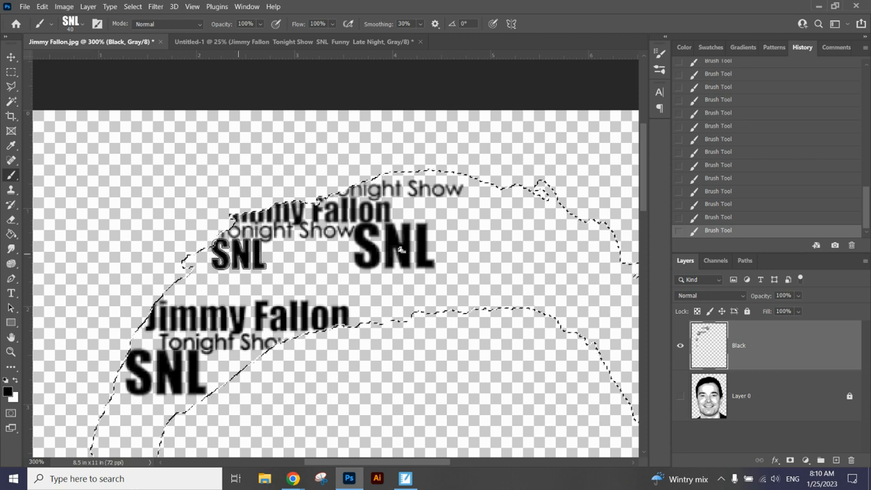
# Step: Switch the brush to the Tonight Show preset and reduce its size to 125 px
pyautogui.hotkey('ctrl', '-')
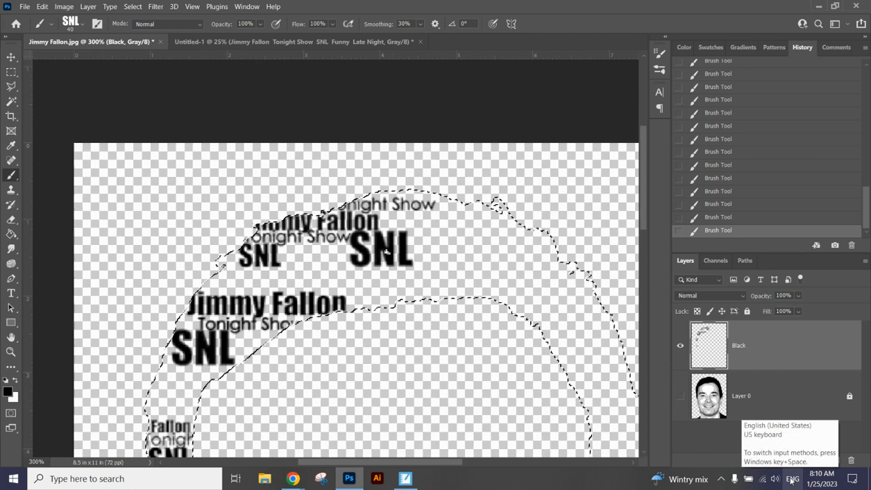
pyautogui.hotkey('ctrl', '-')
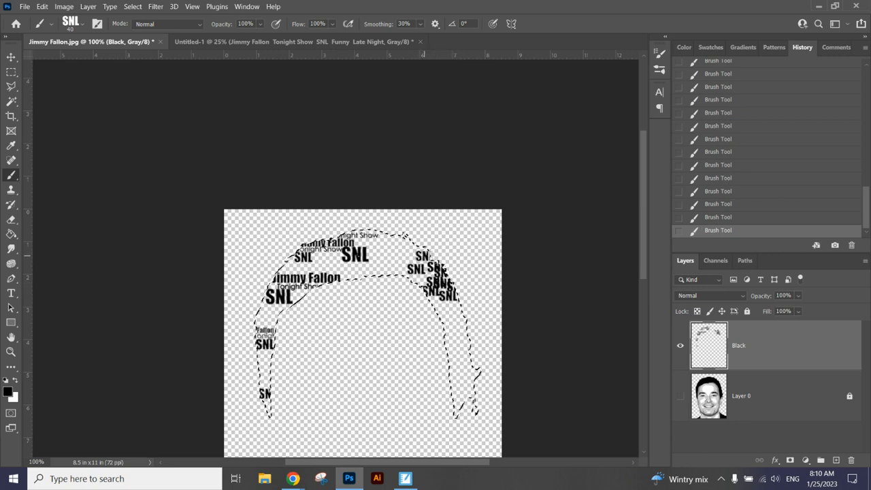
pyautogui.click(79, 28)
pyautogui.click(120, 348)
pyautogui.click(547, 4)
pyautogui.press('[')
pyautogui.press('[')
pyautogui.press('[')
pyautogui.press('[')
pyautogui.press('[')
pyautogui.press('[')
pyautogui.press('[')
pyautogui.press('[')
pyautogui.press('[')
pyautogui.press('[')
pyautogui.press('[')
pyautogui.press('[')
pyautogui.press('[')
pyautogui.press('[')
pyautogui.press('[')
pyautogui.press('[')
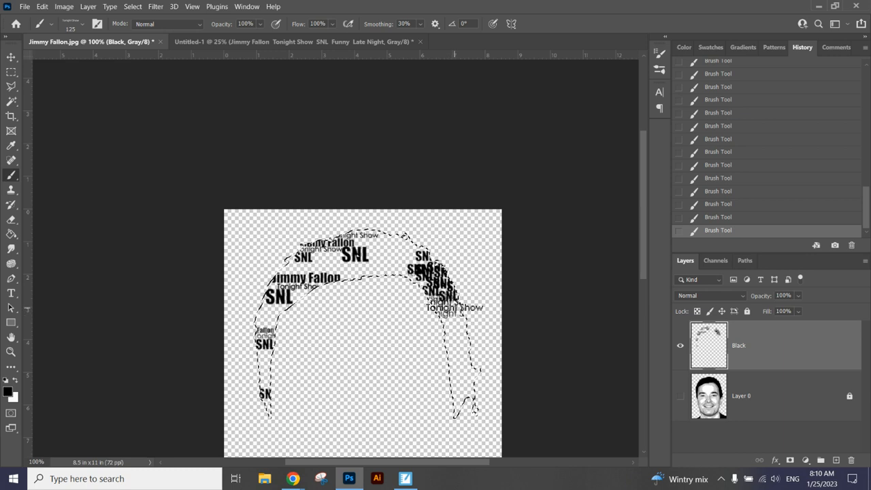
# Step: Brush a Tonight Show streak and several overlapping stamps down the right side of the hair selection
pyautogui.moveTo(455, 308); pyautogui.dragTo(461, 331)
pyautogui.click(461, 351)
pyautogui.click(462, 365)
pyautogui.click(464, 357)
pyautogui.click(465, 339)
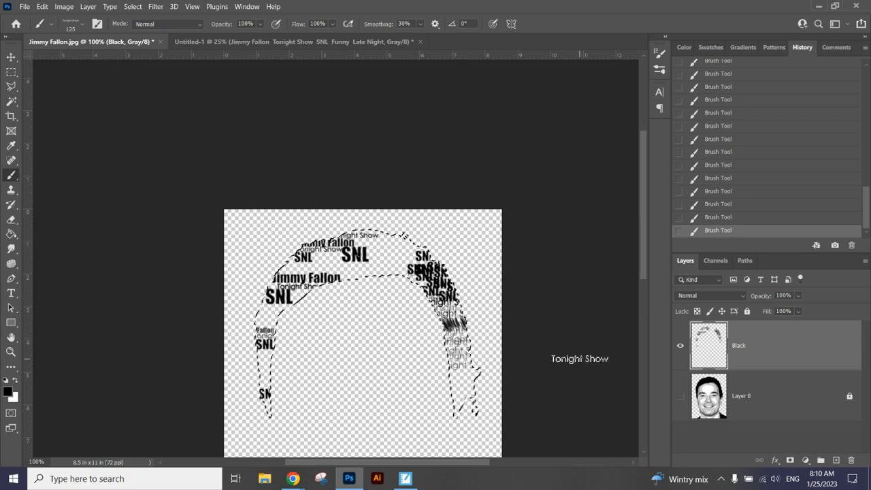
# Step: Erase the overlapping SNL and Tonight Show text from the right side of the hair selection
pyautogui.hotkey('ctrl', '+')
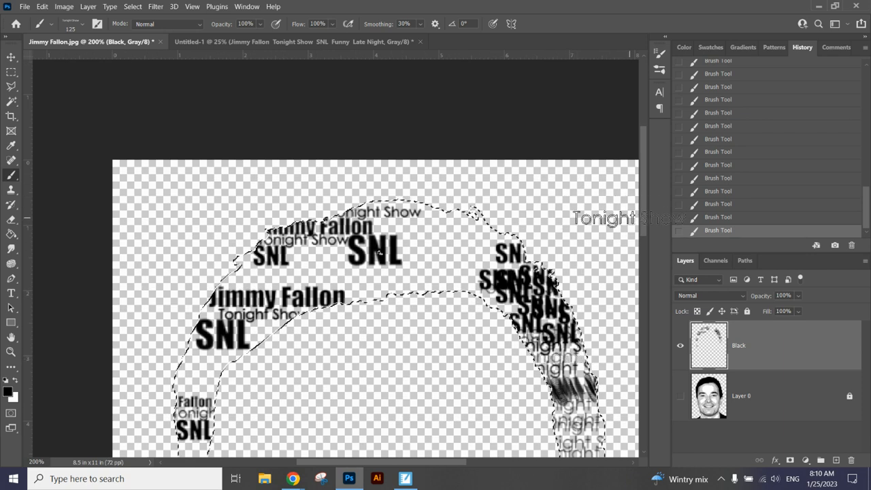
pyautogui.moveTo(646, 216); pyautogui.dragTo(655, 252)
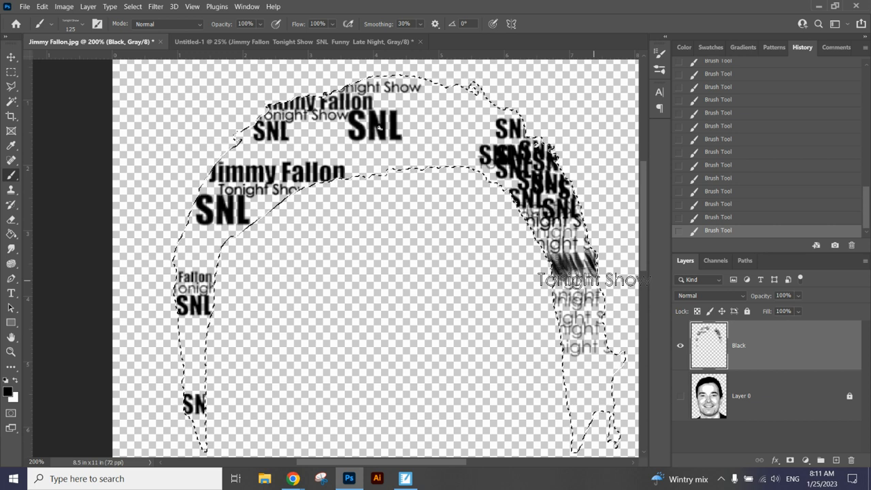
pyautogui.click(11, 219)
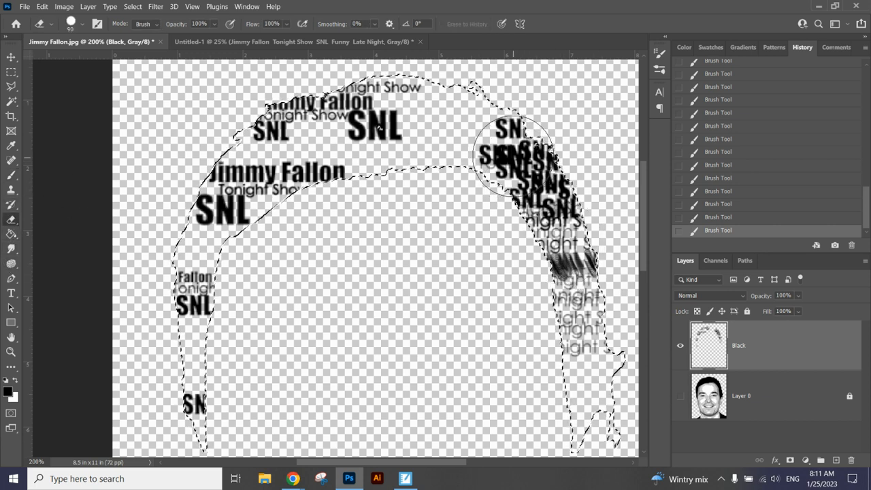
pyautogui.moveTo(577, 238)
pyautogui.mouseDown()
pyautogui.moveTo(596, 302)
pyautogui.moveTo(592, 335)
pyautogui.mouseUp()
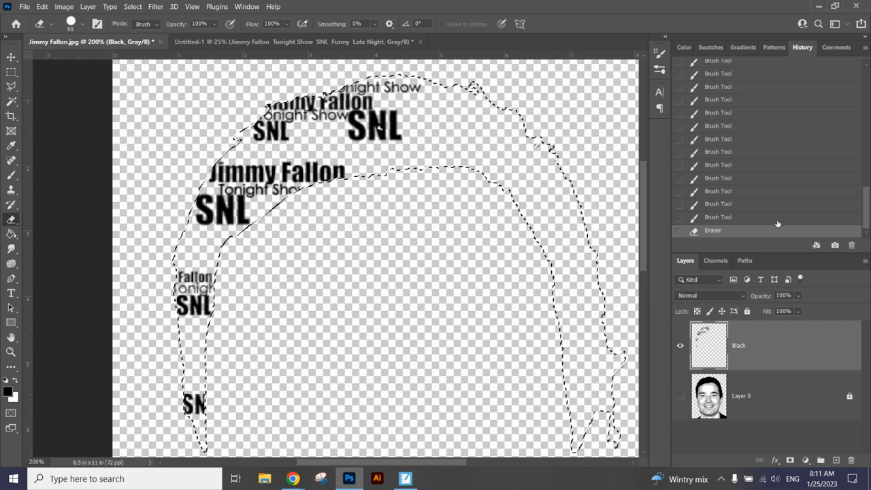
pyautogui.moveTo(643, 181); pyautogui.dragTo(644, 227)
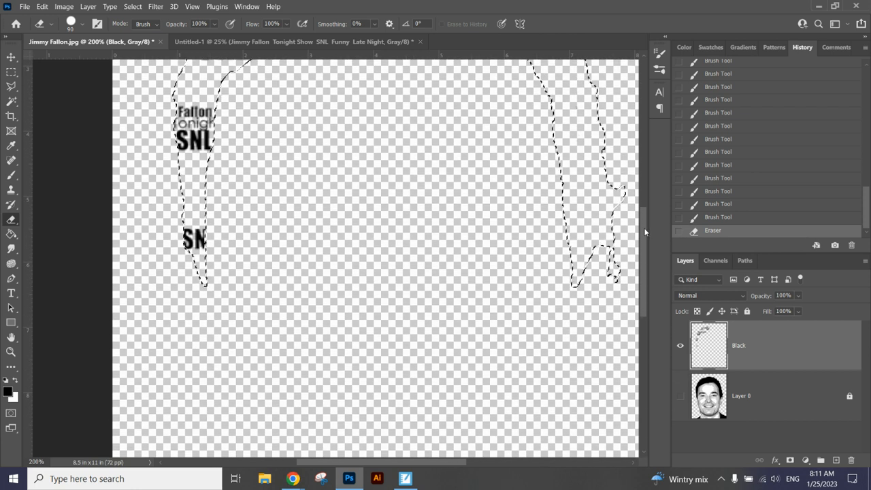
# Step: Show and activate Layer 0, and select the black iris and lash line of the eye on the image's left with the Magic Wand
pyautogui.click(680, 395)
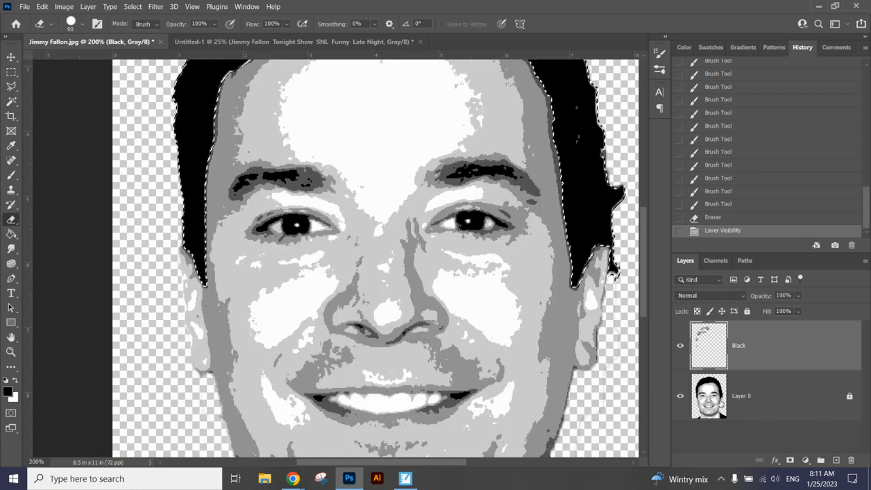
pyautogui.click(722, 402)
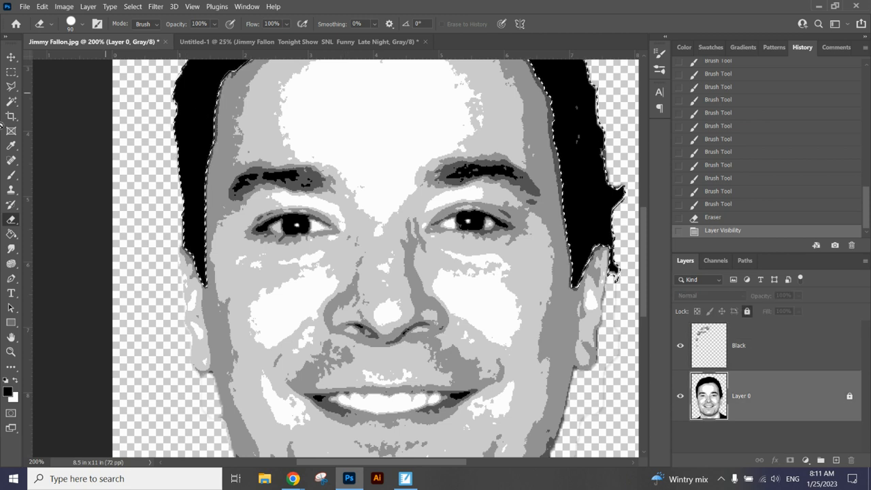
pyautogui.press('w')
pyautogui.click(304, 226)
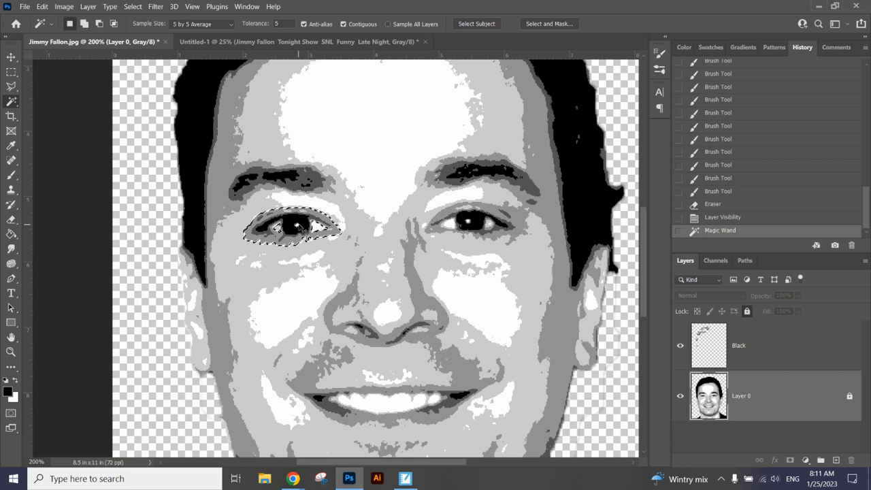
pyautogui.hotkey('ctrl', '+')
pyautogui.hotkey('ctrl', '+')
pyautogui.hotkey('ctrl', 'd')
pyautogui.click(243, 196)
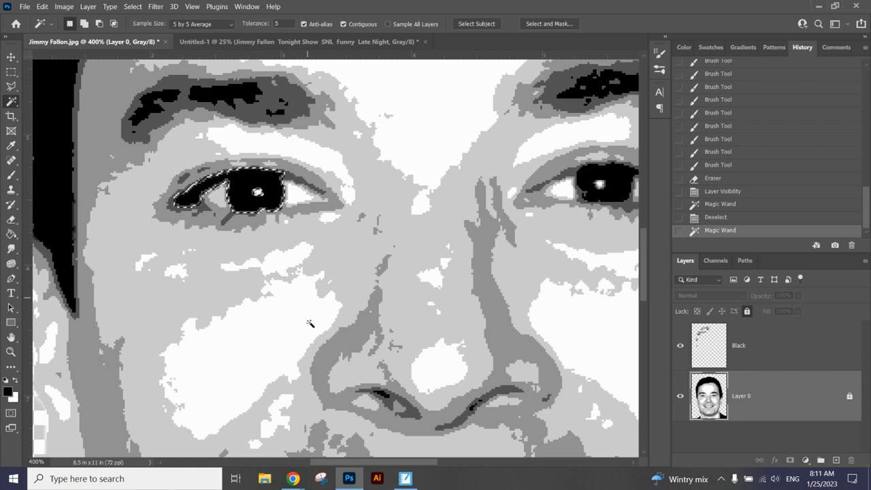
# Step: Try to select the black areas of both nostrils on Layer 0 with the Magic Wand
pyautogui.moveTo(643, 248); pyautogui.dragTo(643, 279)
pyautogui.click(380, 235)
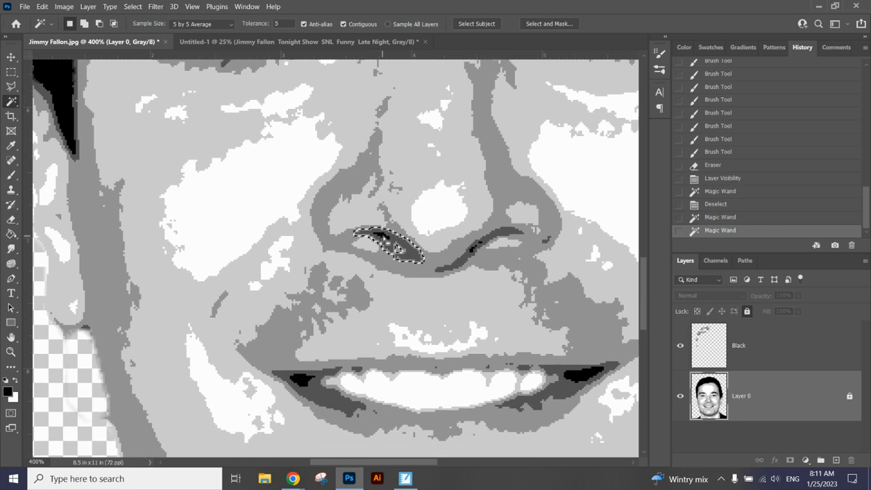
pyautogui.hotkey('ctrl', 'd')
pyautogui.click(385, 239)
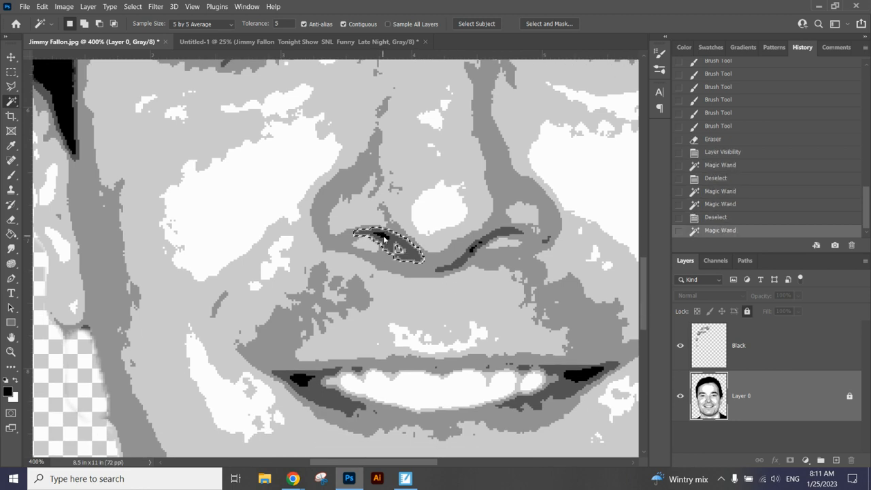
pyautogui.click(475, 249)
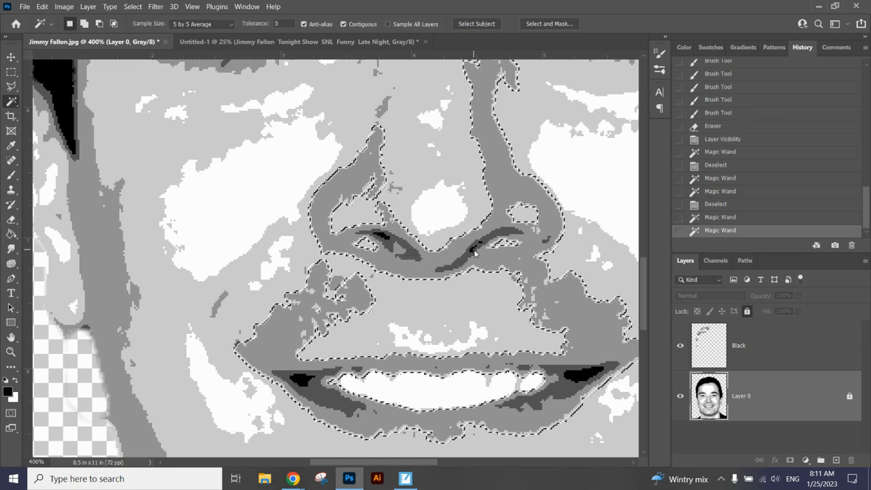
pyautogui.hotkey('ctrl', 'd')
pyautogui.click(385, 236)
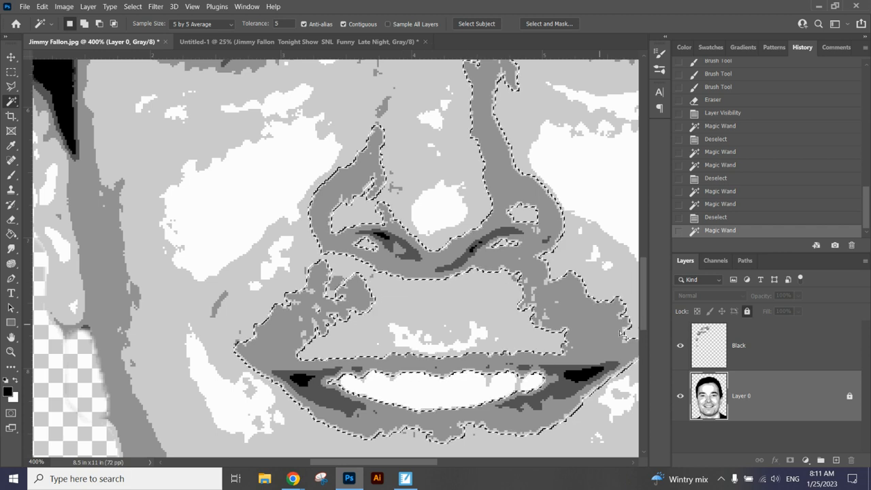
pyautogui.scroll(-3, 641, 289)
pyautogui.hotkey('ctrl', 'd')
# Step: Select only the black patch in the mouth corner on the image's right with the Magic Wand
pyautogui.click(582, 327)
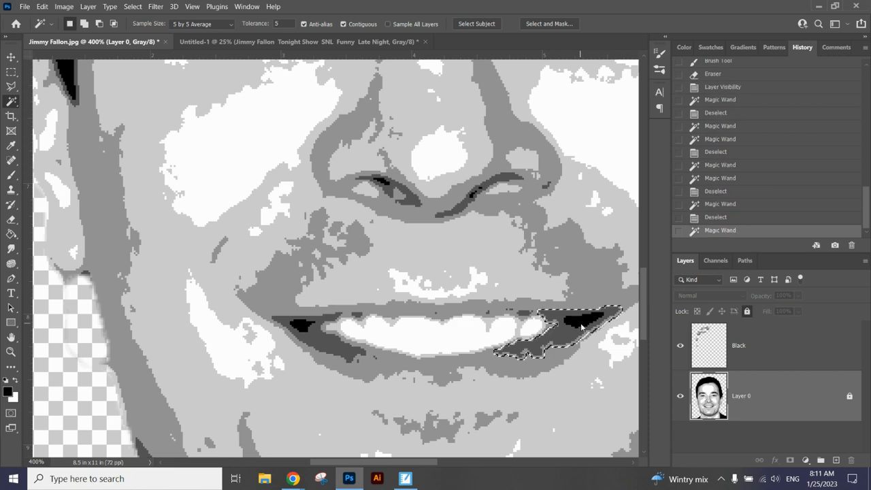
pyautogui.hotkey('ctrl', 'd')
pyautogui.click(584, 323)
pyautogui.hotkey('ctrl', 'd')
pyautogui.click(575, 320)
pyautogui.hotkey('ctrl', 'd')
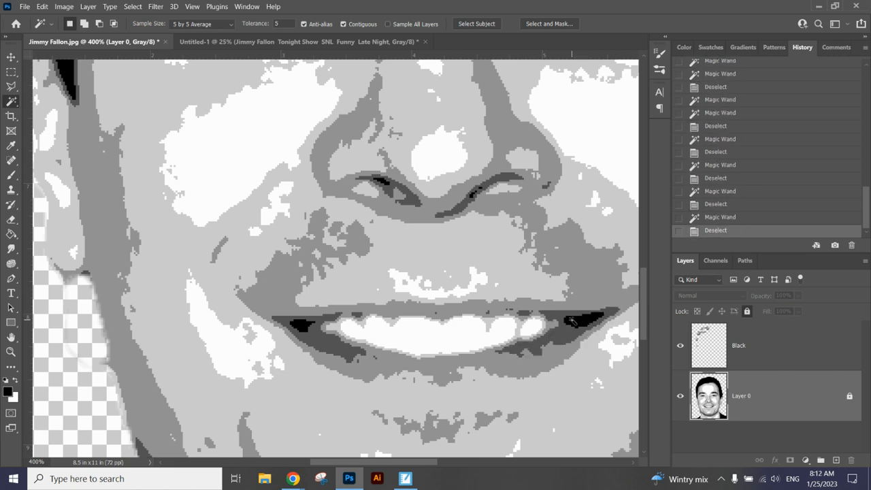
pyautogui.click(576, 324)
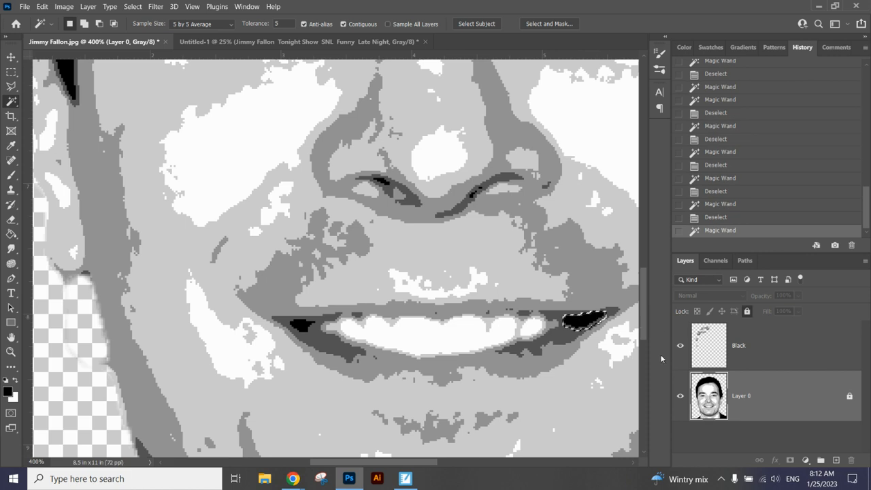
# Step: Hide Layer 0 and brush the mouth-corner selection solid black on the Black layer with the 125 px Tonight Show brush
pyautogui.click(682, 397)
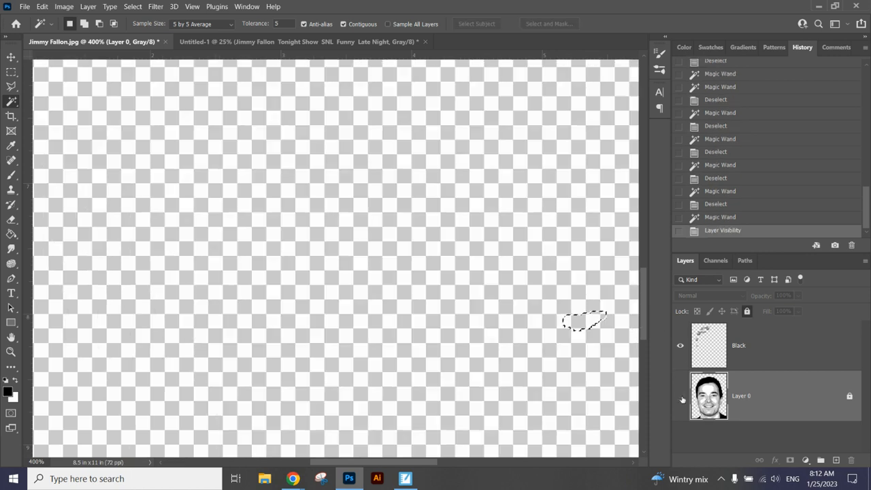
pyautogui.click(735, 356)
pyautogui.click(11, 176)
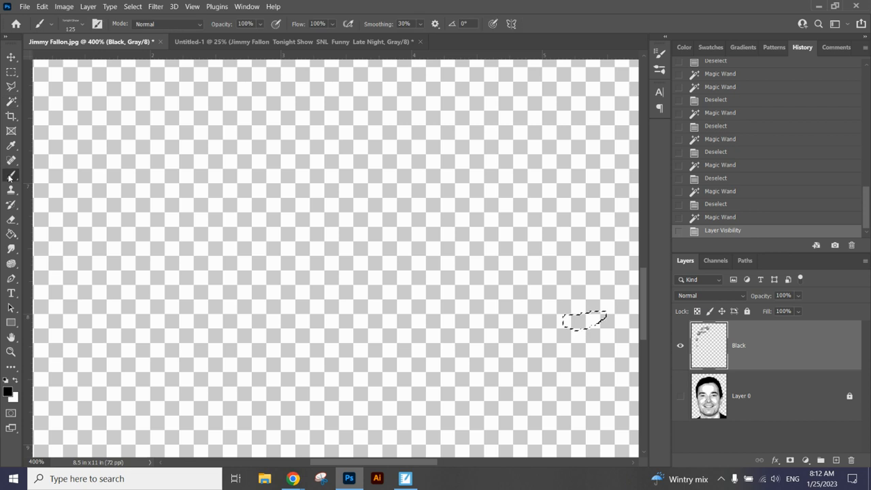
pyautogui.click(515, 311)
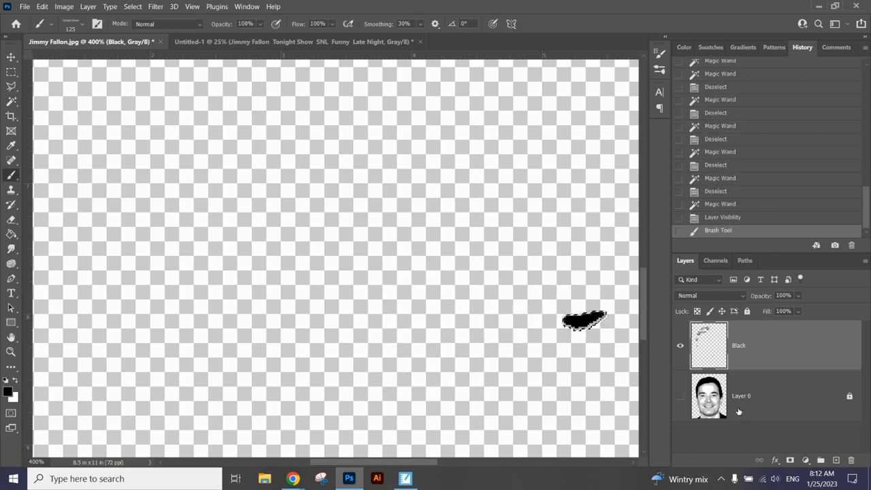
# Step: Show and activate Layer 0 again, and select the black iris and lash line of the eye on the image's left
pyautogui.click(680, 396)
pyautogui.moveTo(644, 315); pyautogui.dragTo(643, 246)
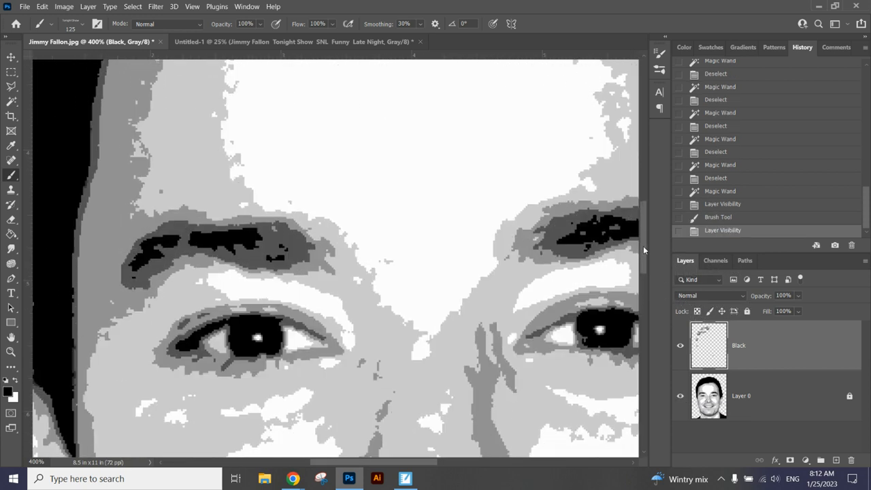
pyautogui.click(734, 399)
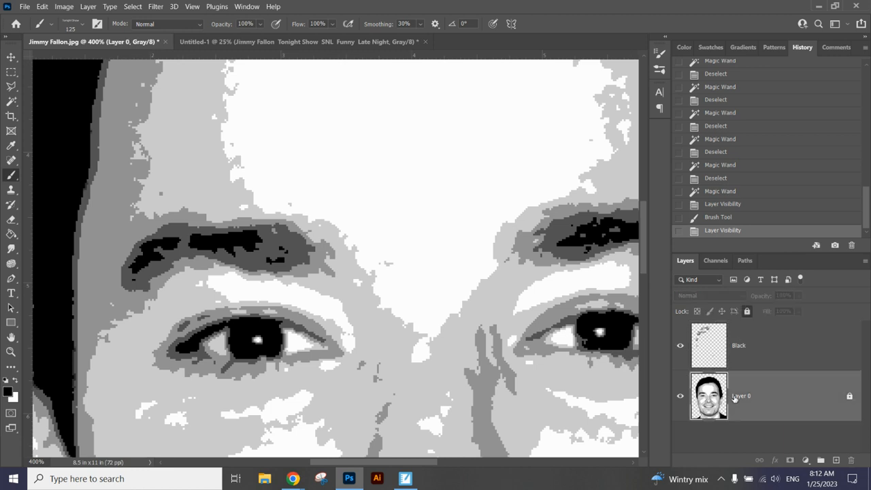
pyautogui.click(12, 102)
pyautogui.click(236, 334)
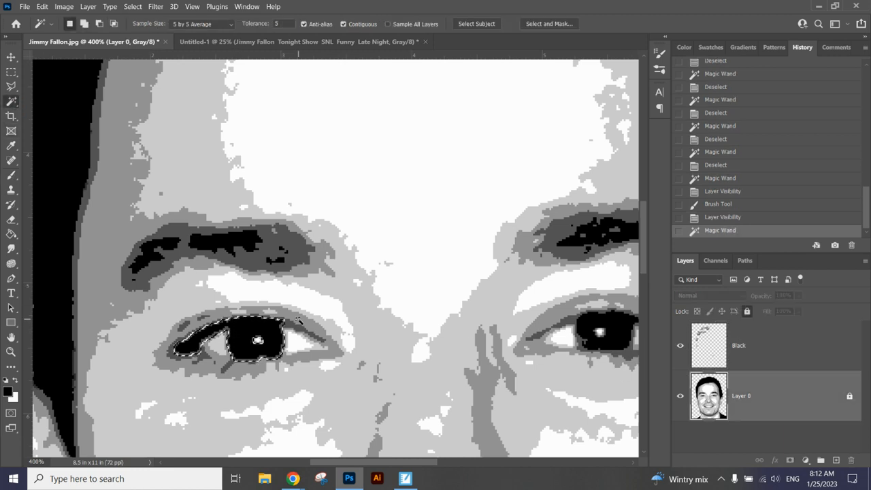
# Step: Hide Layer 0 and brush the selected eye shape on the image's left solid black on the Black layer
pyautogui.click(680, 395)
pyautogui.click(762, 328)
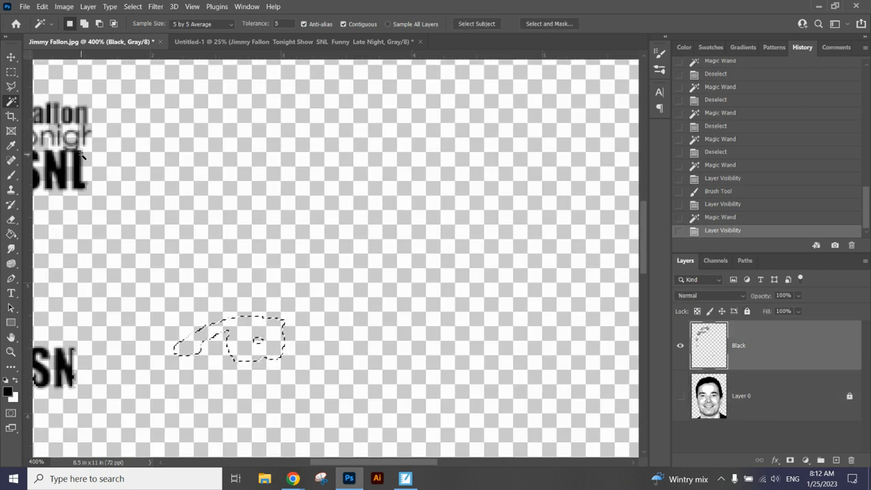
pyautogui.click(11, 174)
pyautogui.moveTo(257, 358)
pyautogui.mouseDown()
pyautogui.moveTo(317, 296)
pyautogui.moveTo(341, 323)
pyautogui.moveTo(270, 299)
pyautogui.mouseUp()
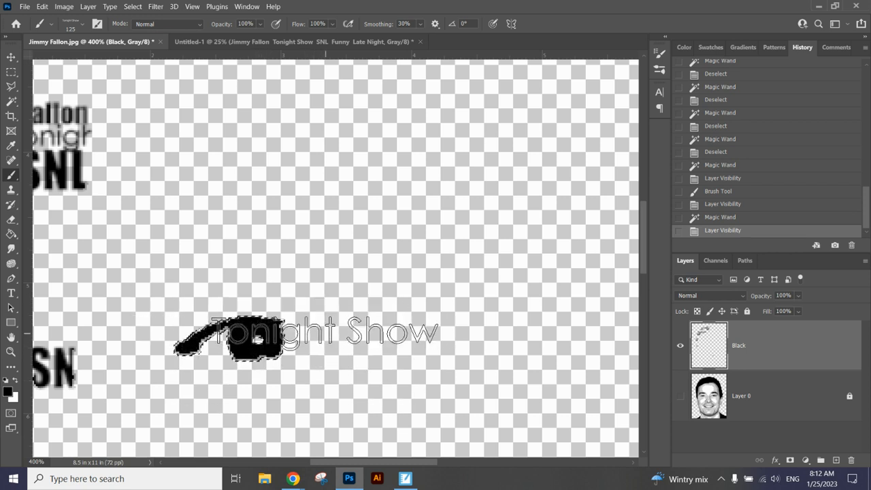
# Step: Show and activate Layer 0, and select the black iris and lash line of the eye on the image's right
pyautogui.click(681, 397)
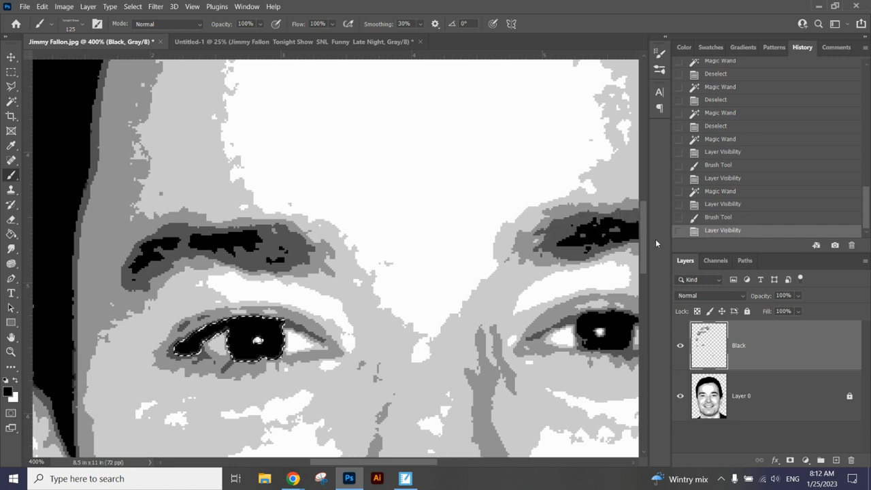
pyautogui.moveTo(645, 261); pyautogui.dragTo(644, 252)
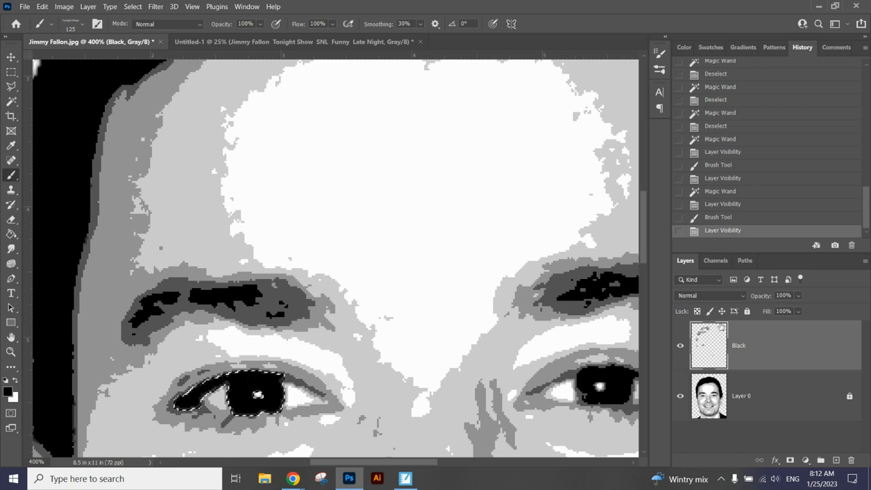
pyautogui.moveTo(645, 249)
pyautogui.mouseDown()
pyautogui.moveTo(644, 216)
pyautogui.moveTo(646, 285)
pyautogui.moveTo(646, 263)
pyautogui.mouseUp()
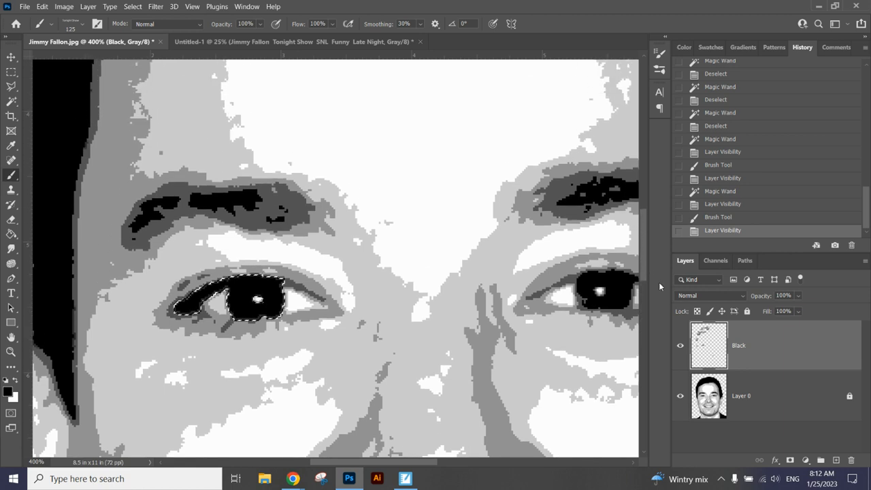
pyautogui.click(739, 395)
pyautogui.click(11, 101)
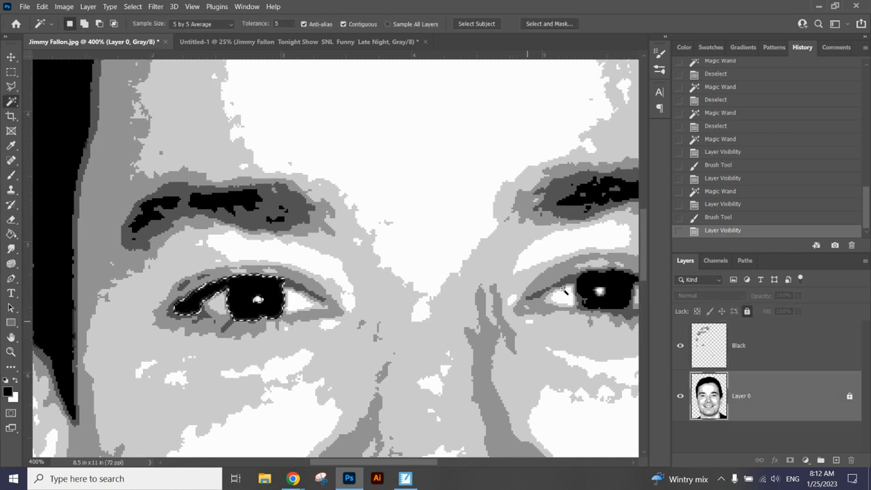
pyautogui.click(590, 292)
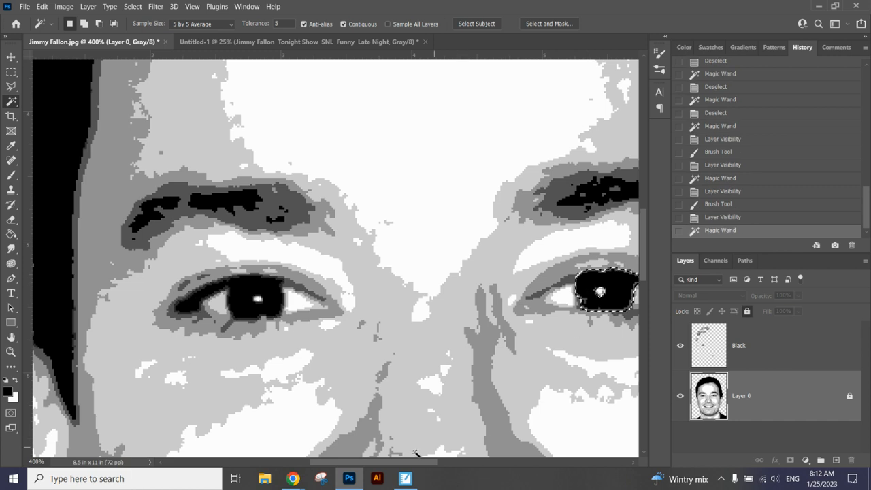
pyautogui.moveTo(409, 467); pyautogui.dragTo(469, 467)
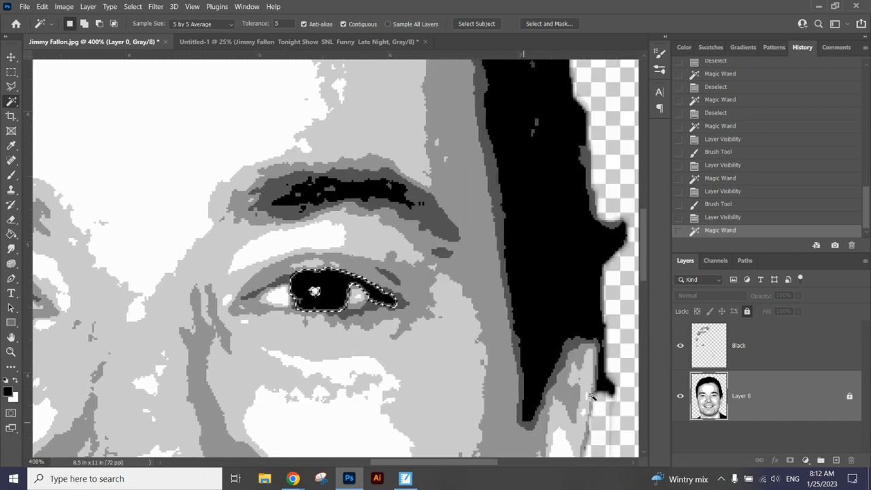
# Step: Hide Layer 0, brush the selected eye on the image's right solid black on the Black layer, and show Layer 0 again
pyautogui.click(681, 396)
pyautogui.click(739, 345)
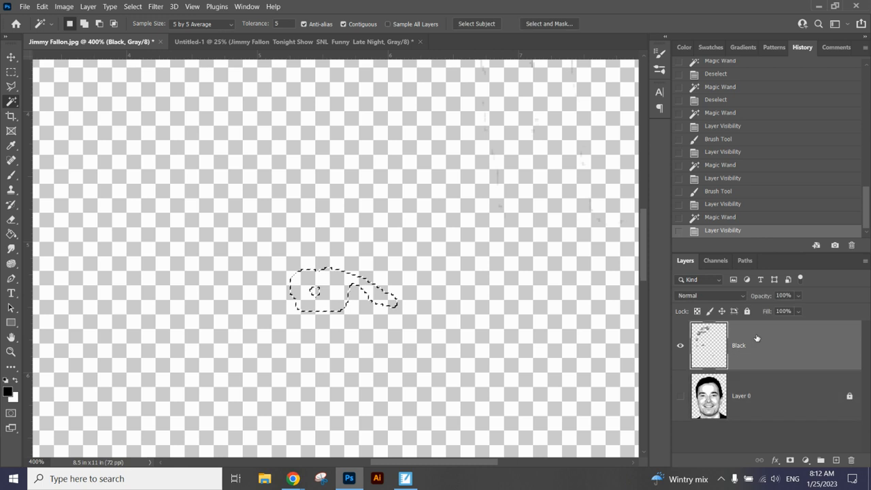
pyautogui.click(10, 175)
pyautogui.moveTo(356, 284)
pyautogui.mouseDown()
pyautogui.moveTo(330, 248)
pyautogui.moveTo(293, 334)
pyautogui.moveTo(342, 350)
pyautogui.moveTo(371, 292)
pyautogui.moveTo(370, 311)
pyautogui.mouseUp()
pyautogui.hotkey('ctrl', '-')
pyautogui.hotkey('ctrl', '-')
pyautogui.hotkey('ctrl', '-')
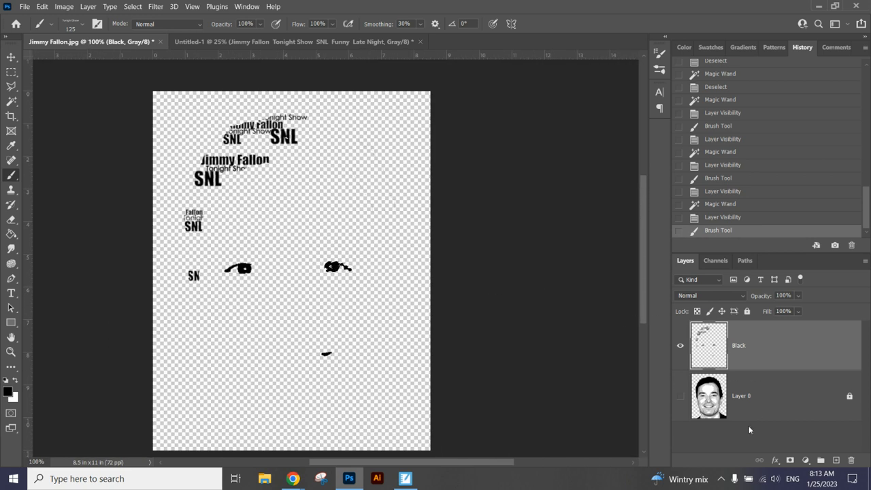
pyautogui.click(681, 397)
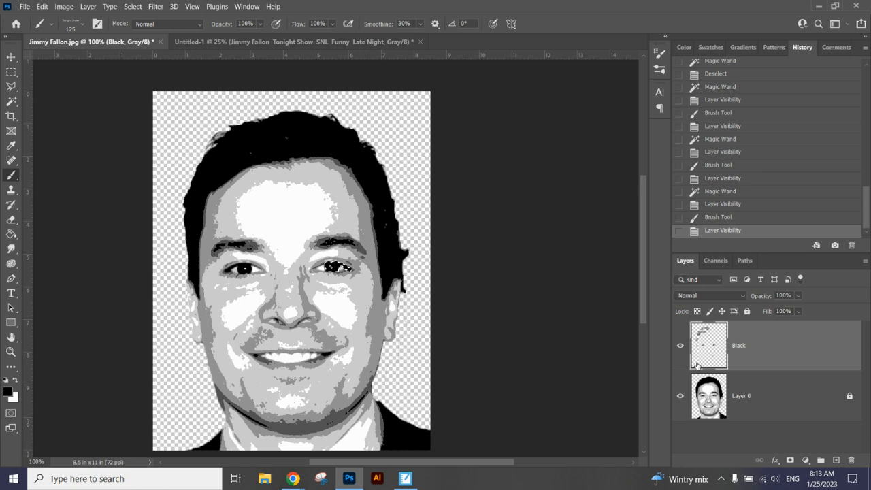
# Step: Switch to Chrome and view the example portraits in the Project Outline - Typography Portraits document
pyautogui.moveTo(293, 479)
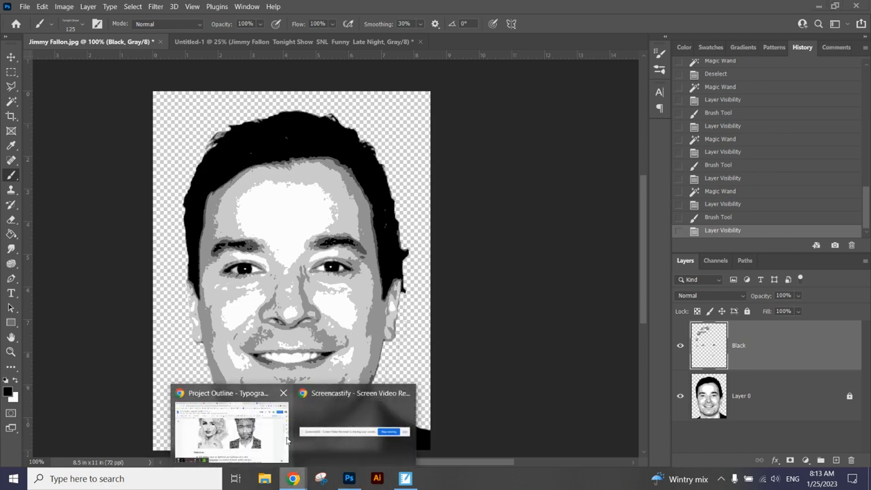
pyautogui.click(229, 422)
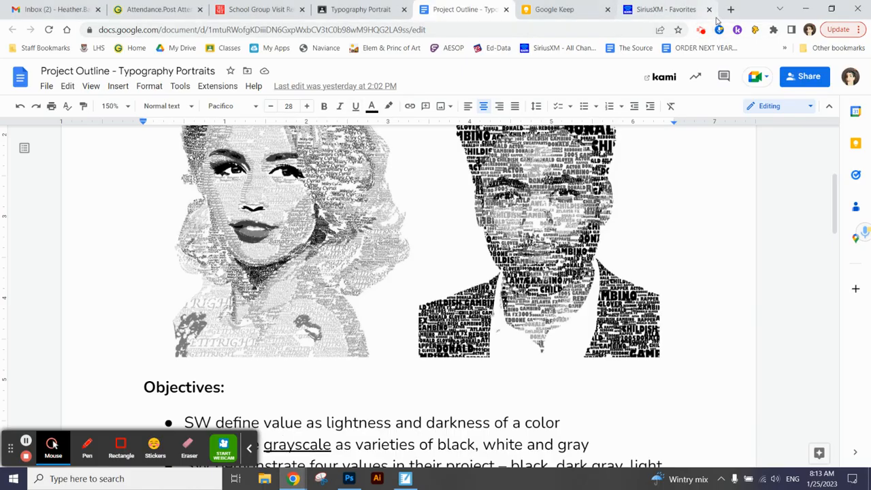